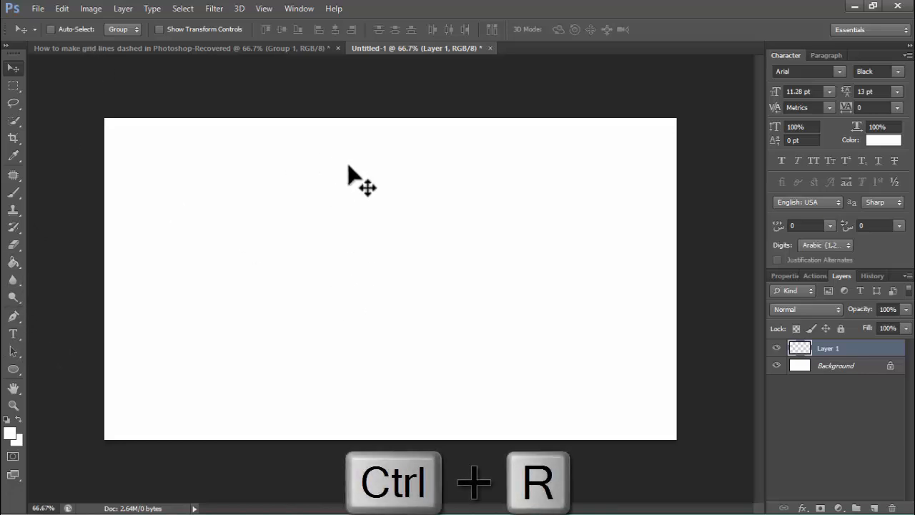
# - Show the rulers and place vertical and horizontal guides at 0 px and at about 50 px from the canvas's left and top edges
pyautogui.hotkey('ctrl', 'r')
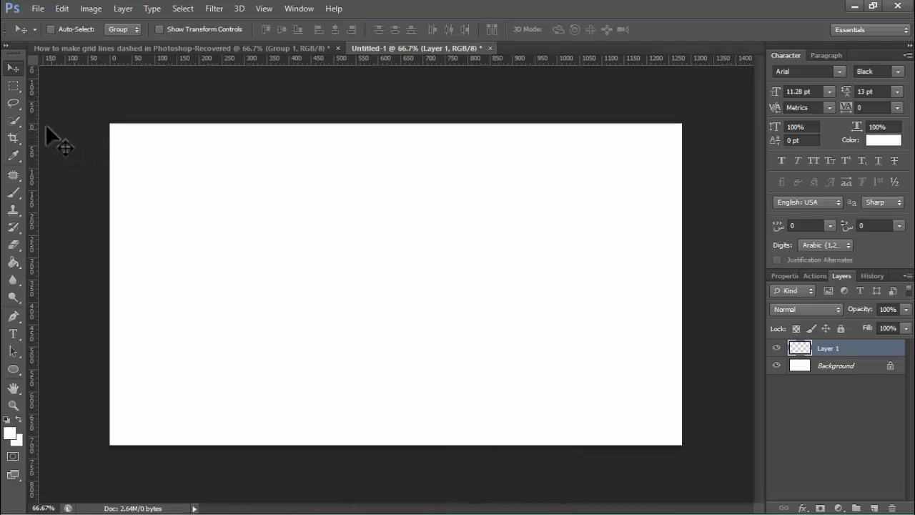
pyautogui.moveTo(34, 120); pyautogui.dragTo(109, 135)
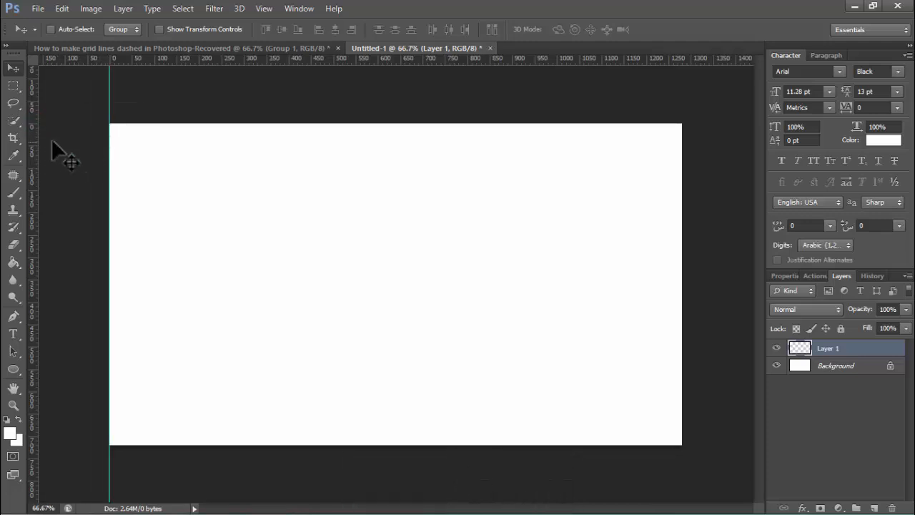
pyautogui.moveTo(32, 136); pyautogui.dragTo(132, 141)
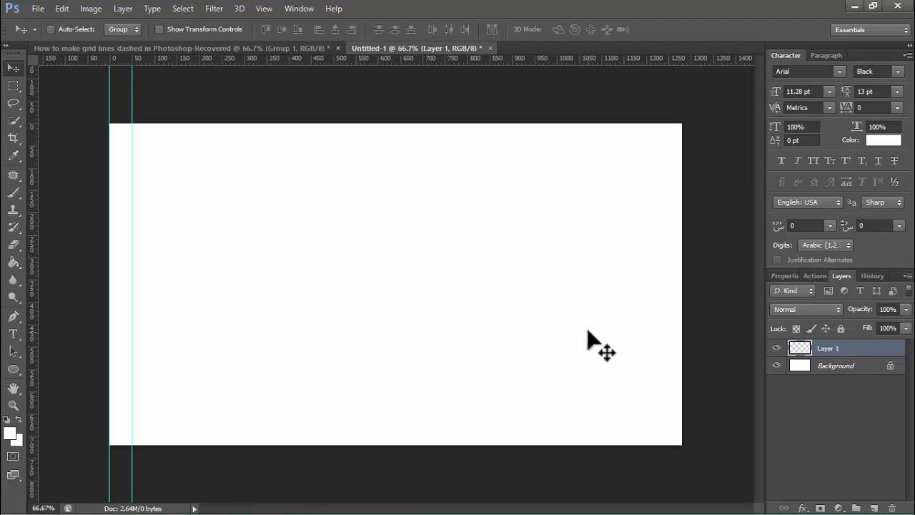
pyautogui.moveTo(160, 64); pyautogui.dragTo(159, 125)
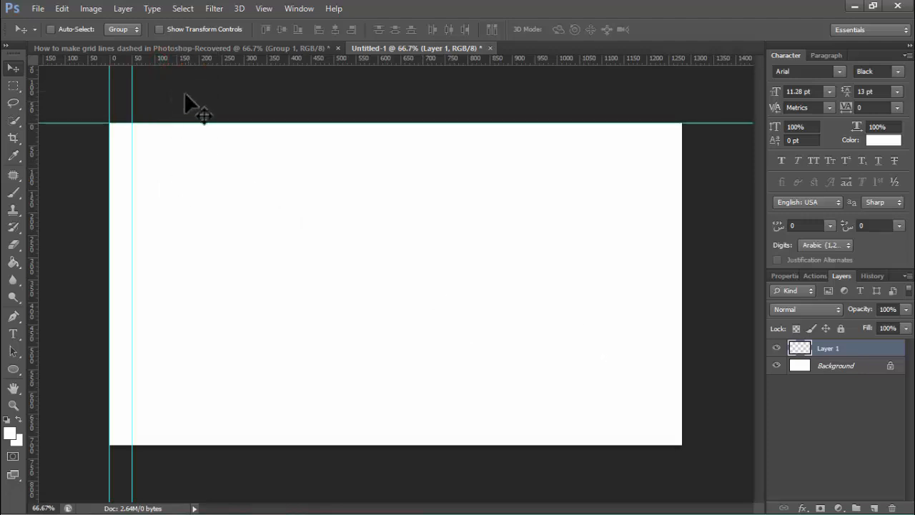
pyautogui.moveTo(172, 60); pyautogui.dragTo(183, 147)
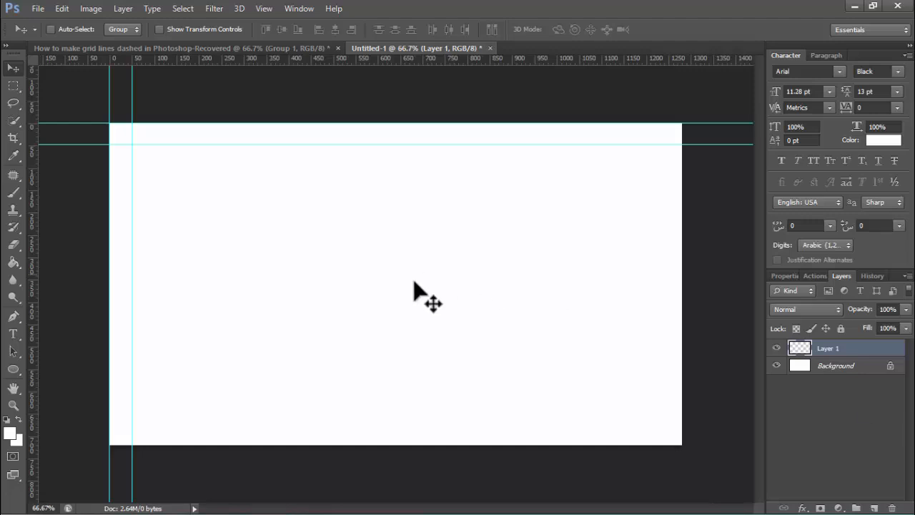
# - Set up the Pen Tool in Shape mode with no fill and a black stroke
pyautogui.click(8, 319)
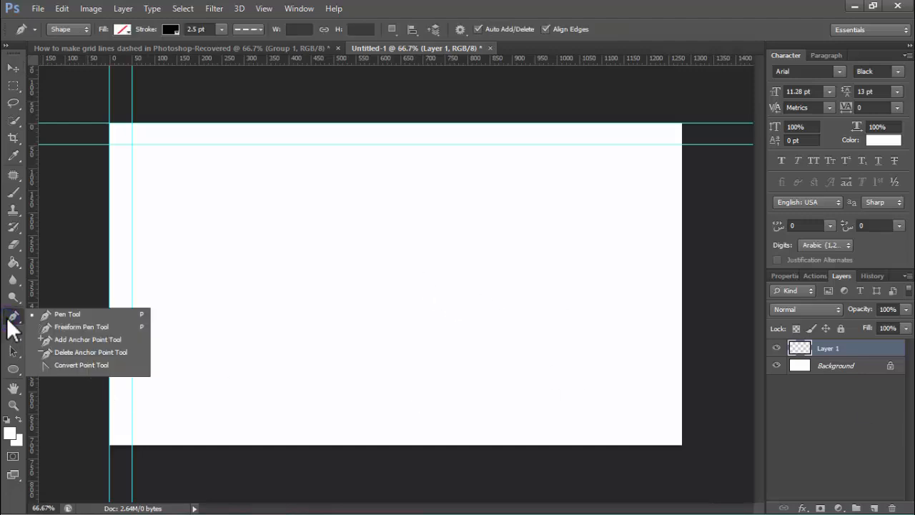
pyautogui.click(71, 315)
pyautogui.click(119, 28)
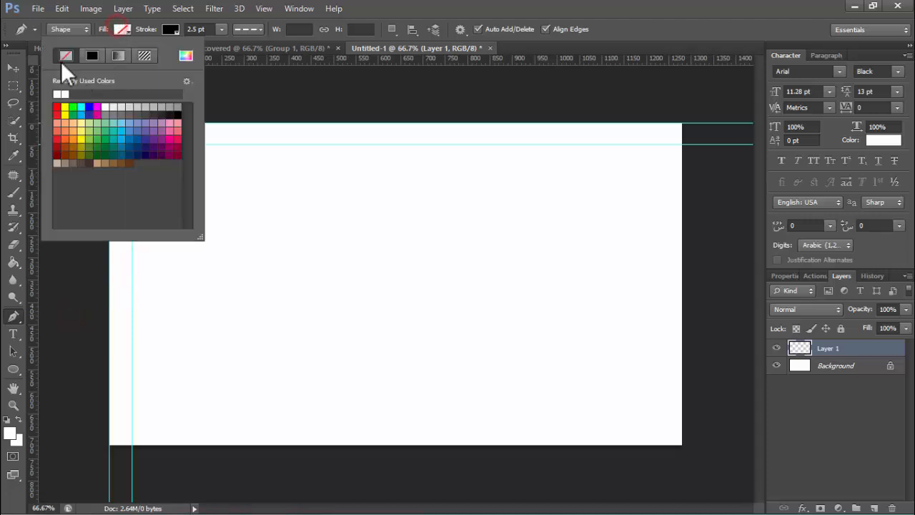
pyautogui.click(72, 29)
pyautogui.click(64, 53)
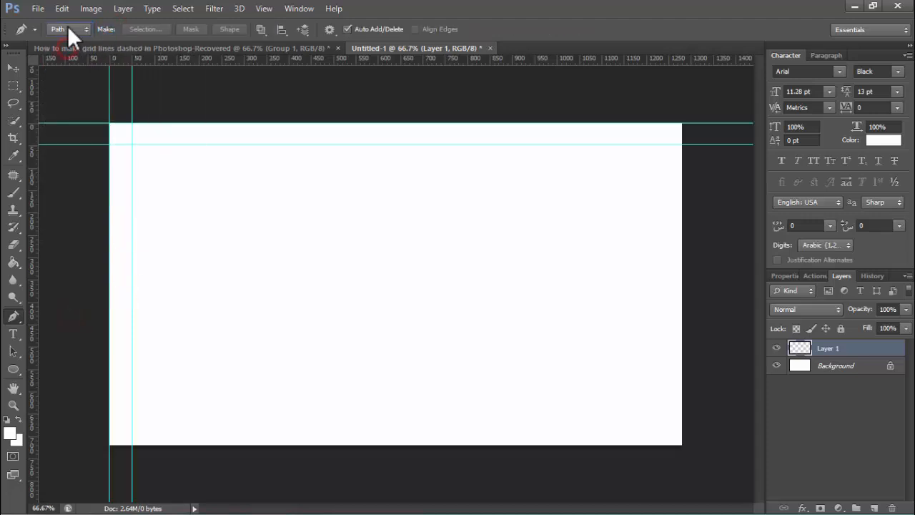
pyautogui.click(68, 29)
pyautogui.click(63, 43)
pyautogui.click(170, 29)
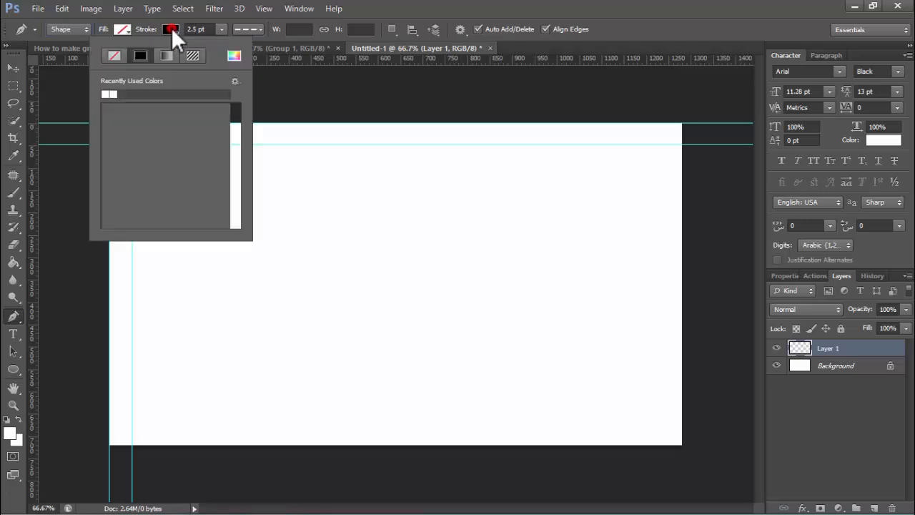
# - Set the shape stroke to 1.33 pt wide with the dashed line style
pyautogui.click(221, 29)
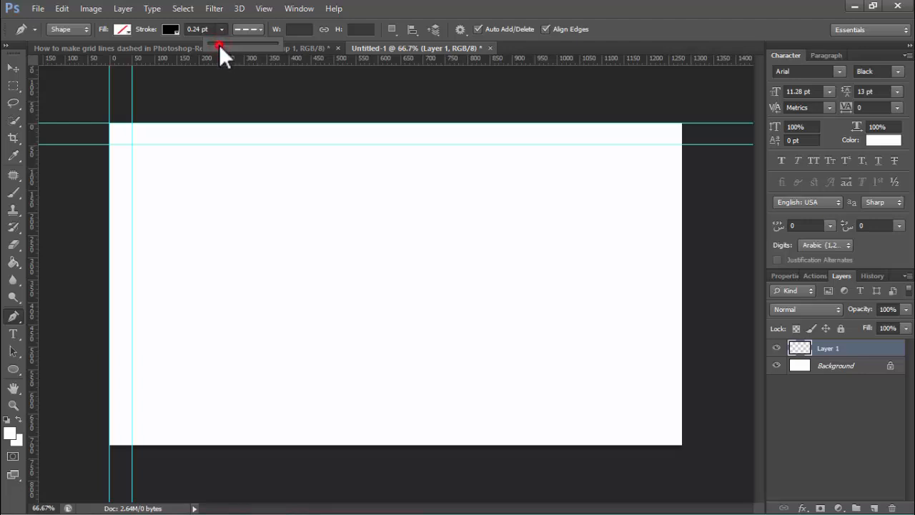
pyautogui.click(220, 44)
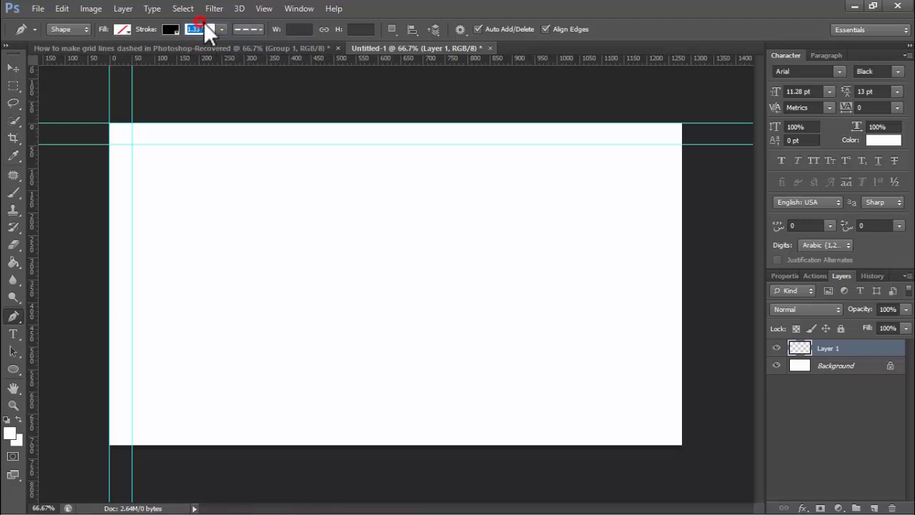
pyautogui.click(195, 28)
pyautogui.click(221, 29)
pyautogui.click(257, 28)
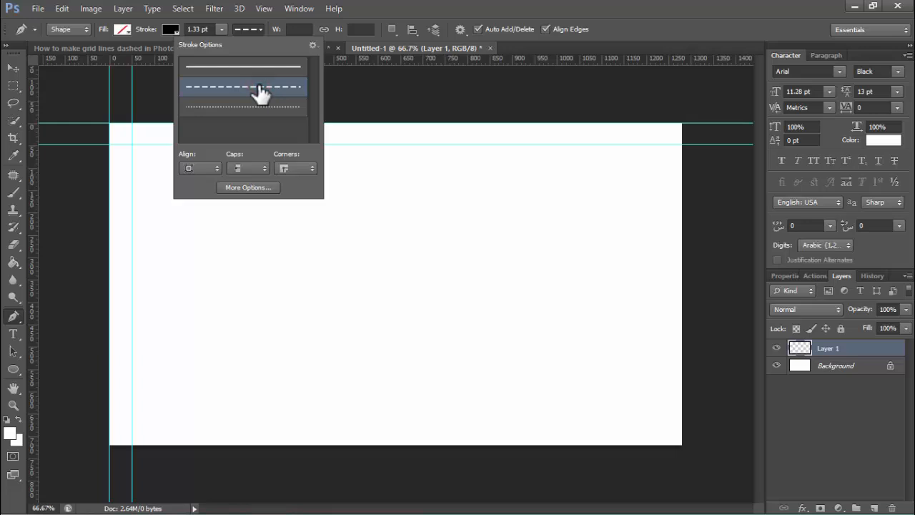
pyautogui.click(296, 89)
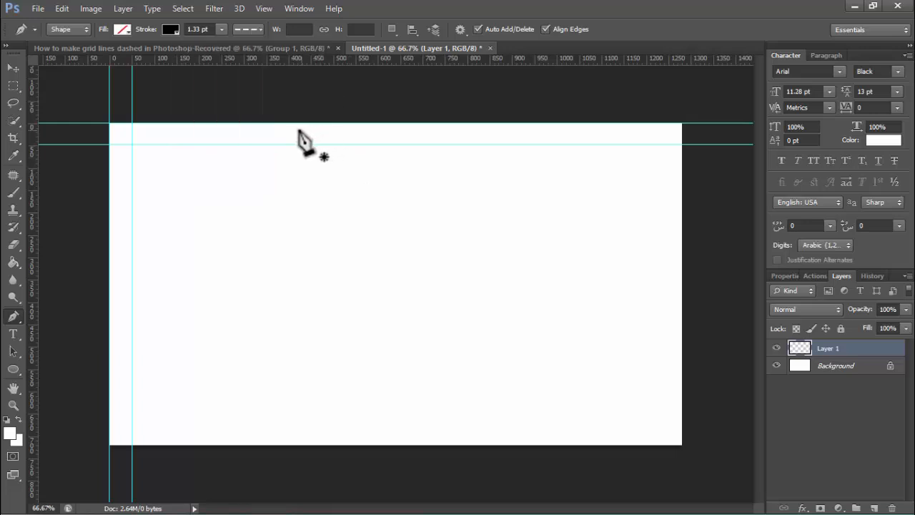
# - Draw a horizontal dashed line with a 1.92 pt stroke along the canvas's top edge, from the left corner to the right corner
pyautogui.click(108, 124)
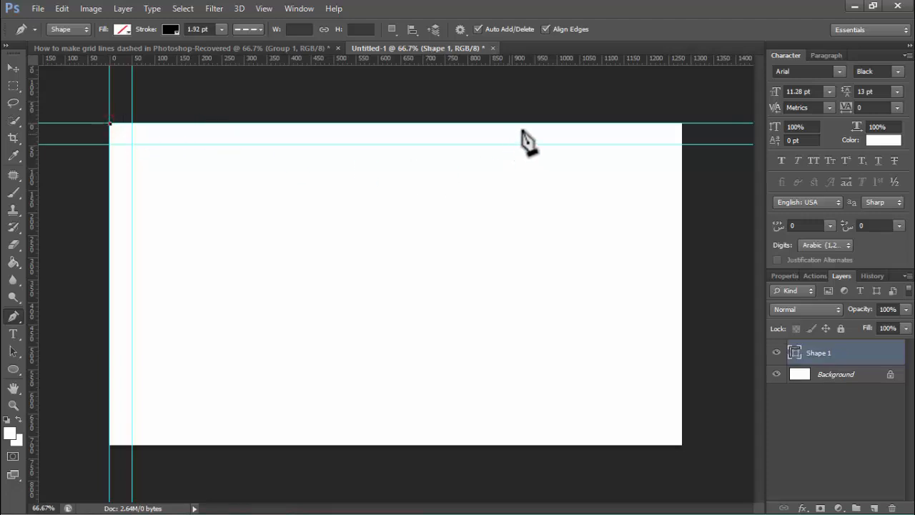
pyautogui.hotkey('ctrl', 'space')
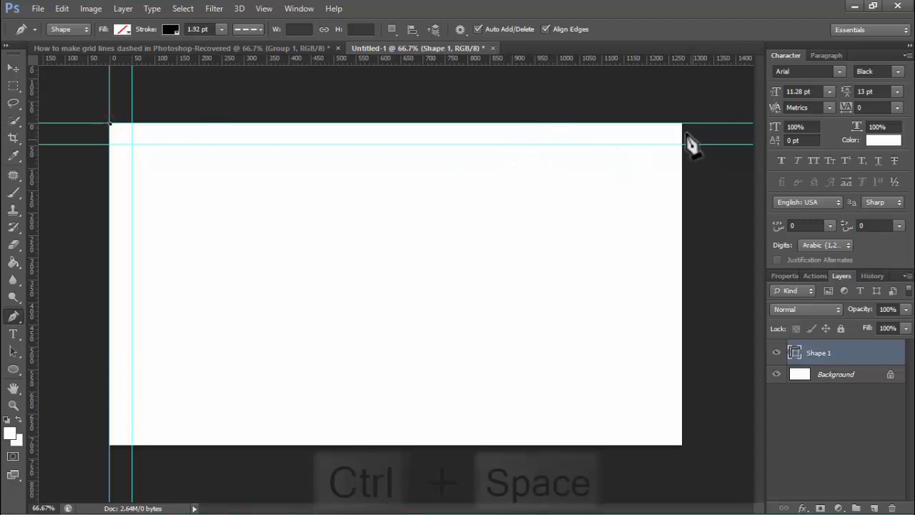
pyautogui.click(200, 108)
pyautogui.click(200, 112)
pyautogui.moveTo(153, 157); pyautogui.dragTo(367, 218)
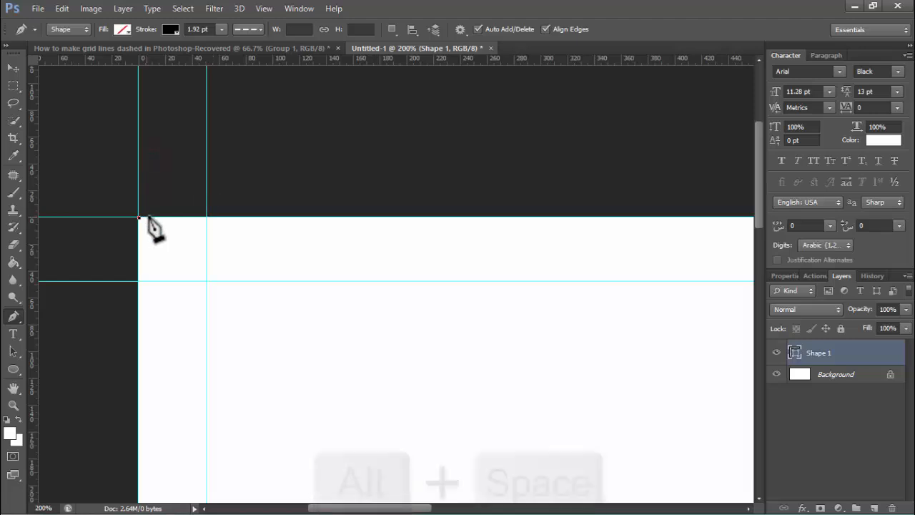
pyautogui.keyDown('alt'); pyautogui.click(467, 289); pyautogui.keyUp('alt')
pyautogui.keyDown('alt'); pyautogui.click(467, 289); pyautogui.keyUp('alt')
pyautogui.keyDown('alt'); pyautogui.click(468, 289); pyautogui.keyUp('alt')
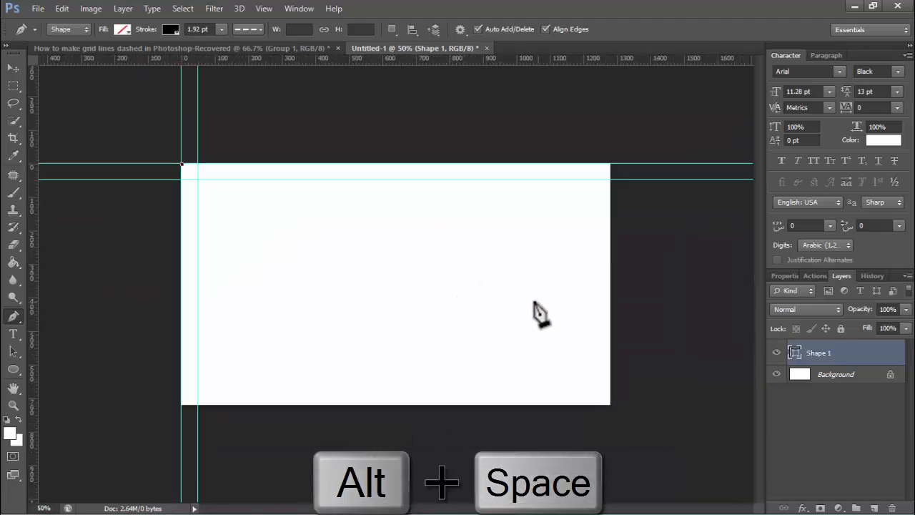
pyautogui.click(611, 164)
# - Convert the Shape 1 layer to a smart object and rasterize it
pyautogui.keyDown('ctrl'); pyautogui.click(417, 136); pyautogui.keyUp('ctrl')
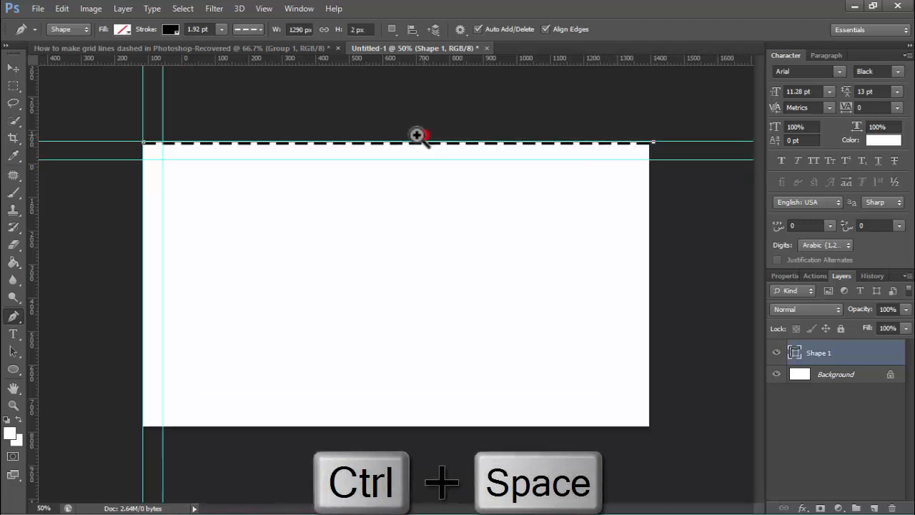
pyautogui.keyDown('ctrl'); pyautogui.click(417, 135); pyautogui.keyUp('ctrl')
pyautogui.moveTo(362, 138); pyautogui.dragTo(451, 168)
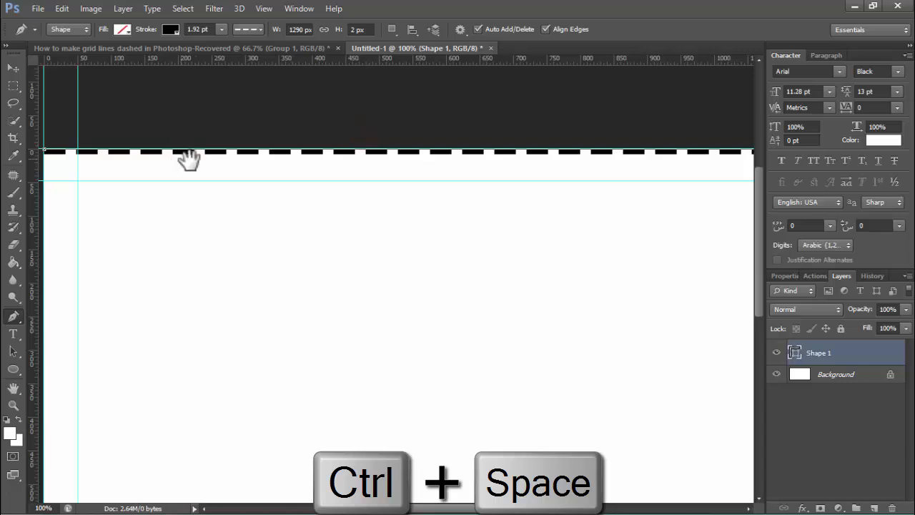
pyautogui.moveTo(189, 159); pyautogui.dragTo(261, 174)
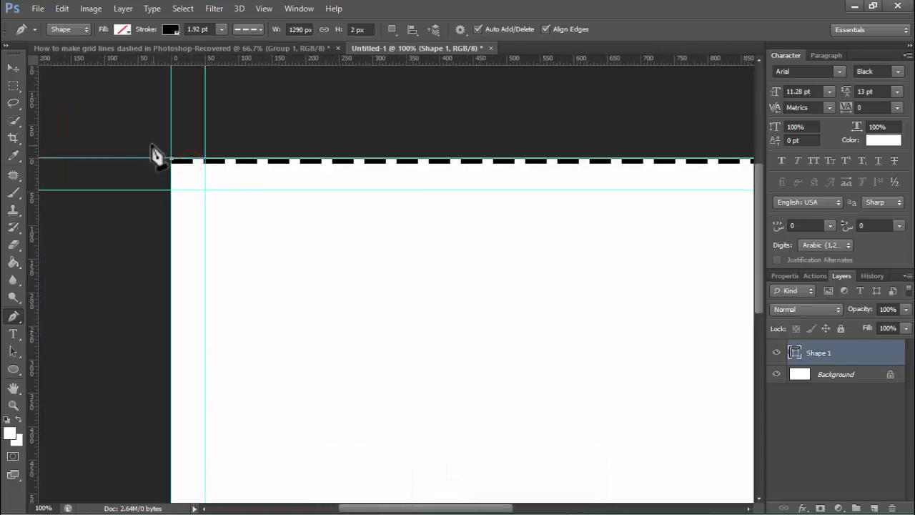
pyautogui.click(13, 69)
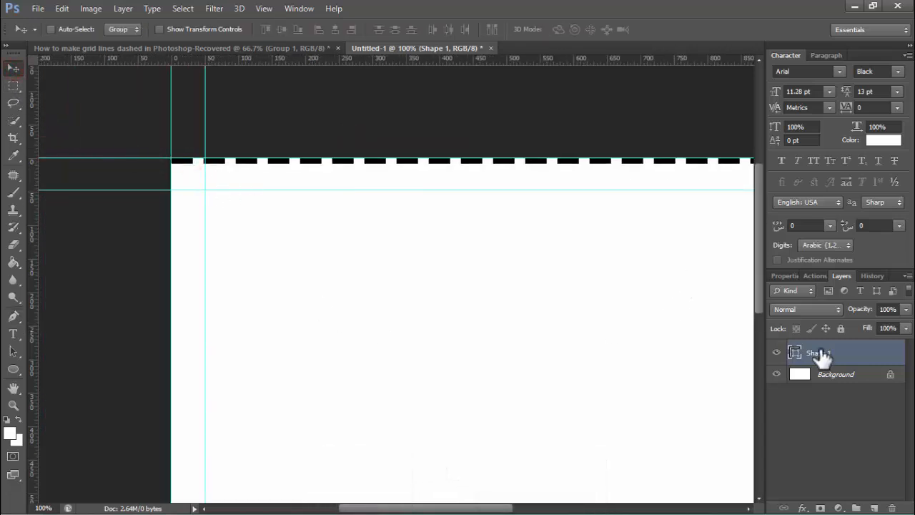
pyautogui.rightClick(819, 358)
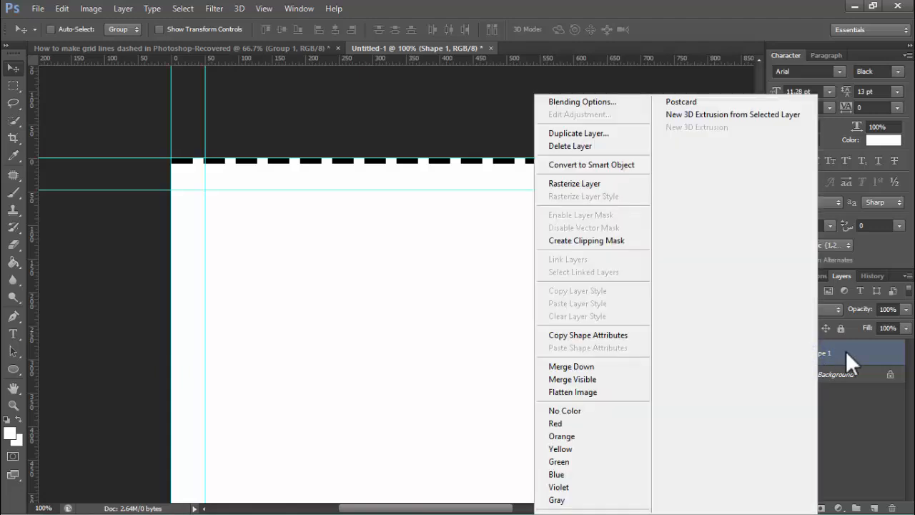
pyautogui.click(849, 351)
pyautogui.rightClick(837, 354)
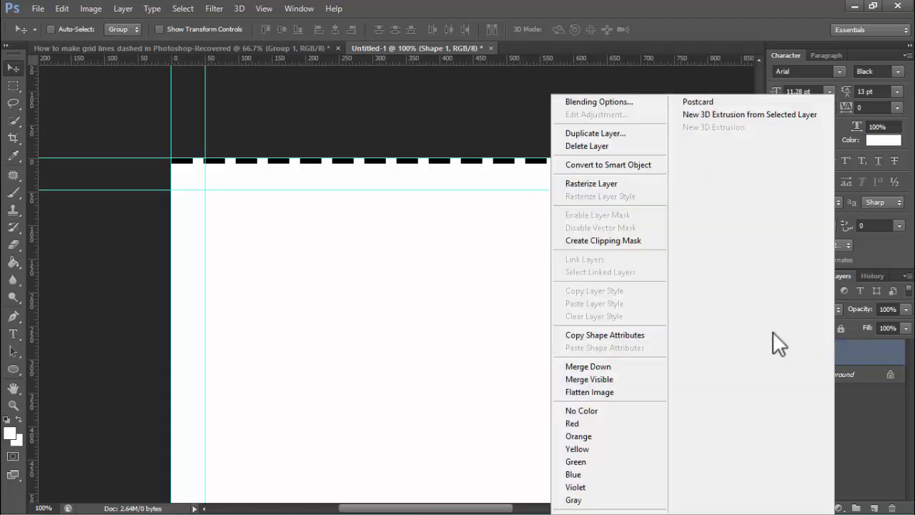
pyautogui.click(595, 165)
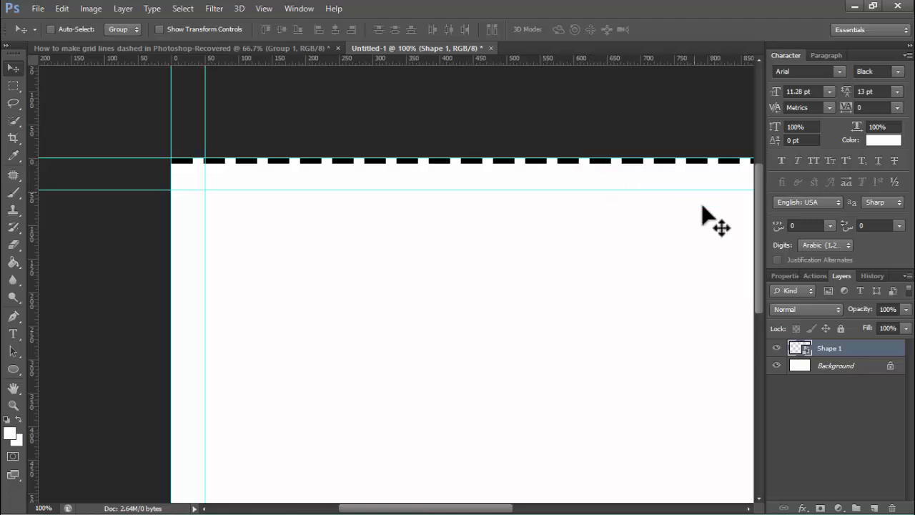
pyautogui.rightClick(832, 349)
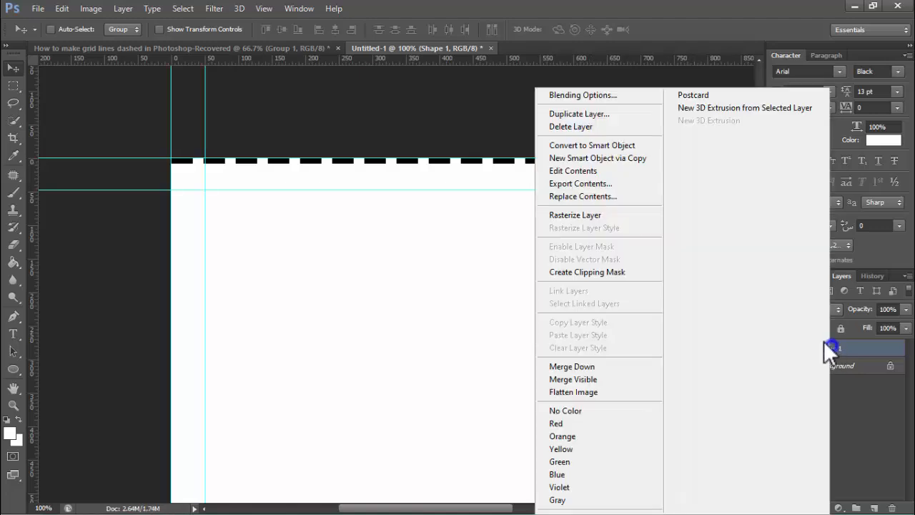
pyautogui.click(584, 214)
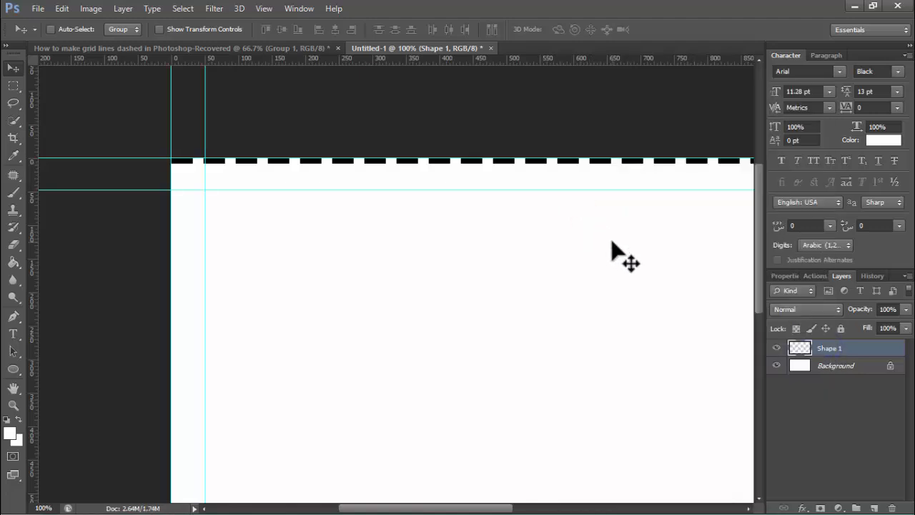
# - Duplicate the dashed line with Free Transform and move the copy down to about Y 43 px, near the second horizontal guide
pyautogui.keyDown('alt'); pyautogui.click(623, 259); pyautogui.keyUp('alt')
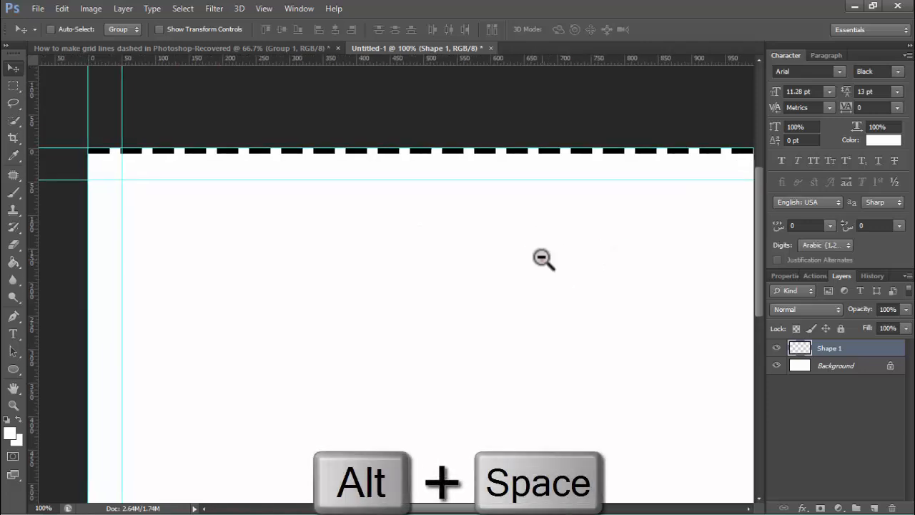
pyautogui.keyDown('alt'); pyautogui.click(540, 258); pyautogui.keyUp('alt')
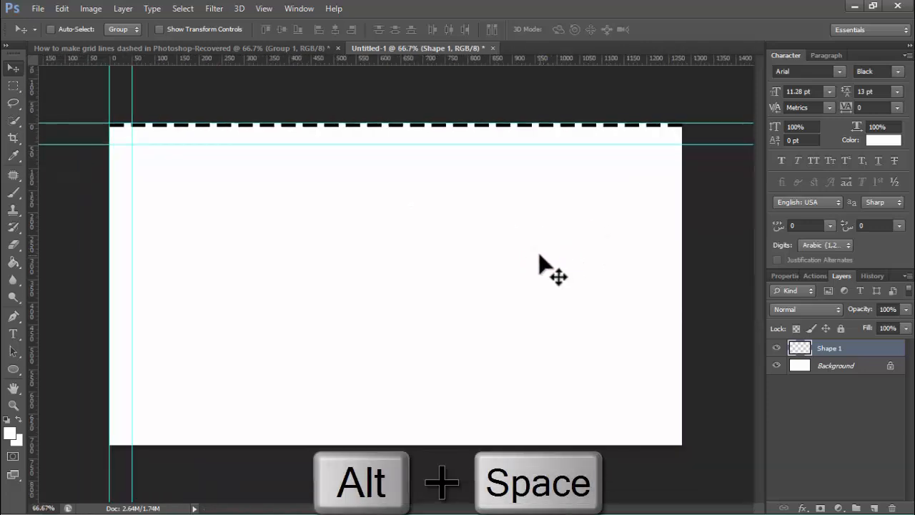
pyautogui.hotkey('ctrl', 'alt', 't')
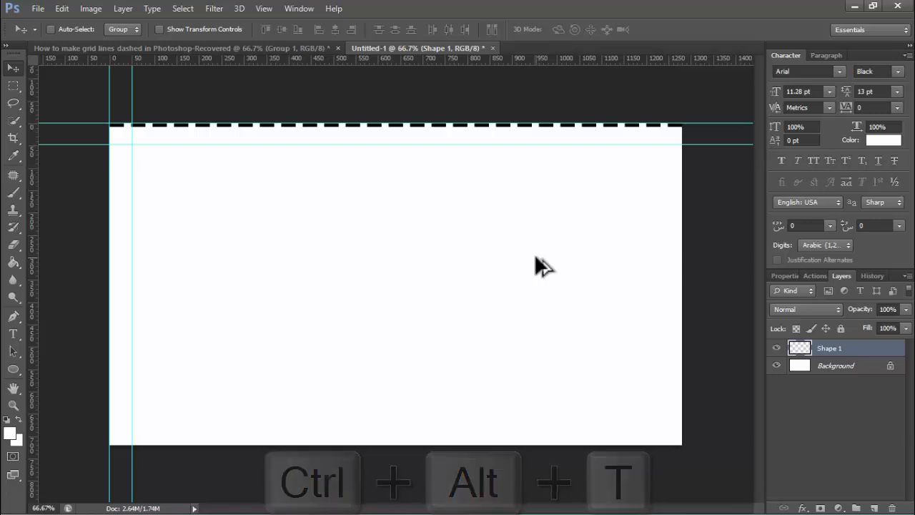
pyautogui.keyDown('ctrl'); pyautogui.click(344, 109); pyautogui.keyUp('ctrl')
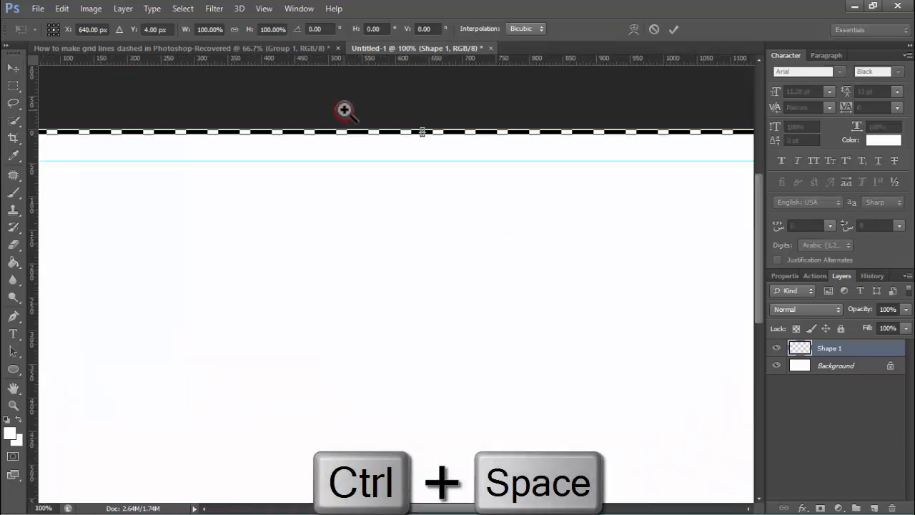
pyautogui.keyDown('ctrl'); pyautogui.click(346, 110); pyautogui.keyUp('ctrl')
pyautogui.keyDown('ctrl'); pyautogui.click(368, 116); pyautogui.keyUp('ctrl')
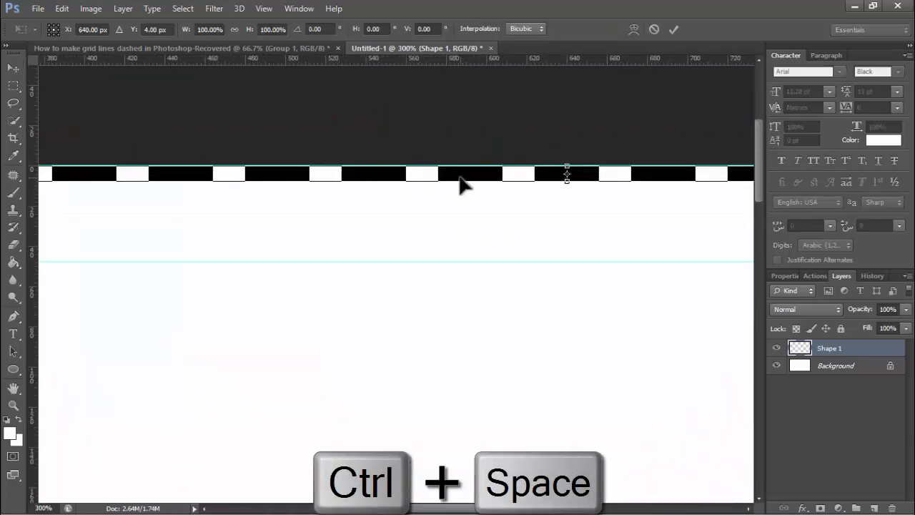
pyautogui.moveTo(461, 179); pyautogui.dragTo(444, 256)
# - Move the dashed line copy to about X 636 px, Y 52 px, along the second horizontal guide, and apply the transform
pyautogui.moveTo(388, 209); pyautogui.dragTo(583, 211)
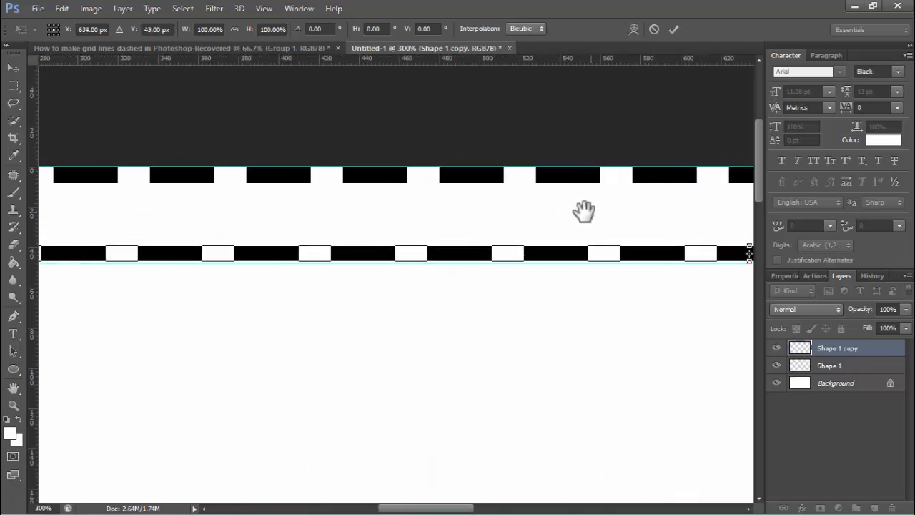
pyautogui.moveTo(446, 211); pyautogui.dragTo(605, 199)
pyautogui.moveTo(399, 189); pyautogui.dragTo(731, 179)
pyautogui.moveTo(278, 214); pyautogui.dragTo(375, 228)
pyautogui.keyDown('alt'); pyautogui.click(374, 287); pyautogui.keyUp('alt')
pyautogui.keyDown('alt'); pyautogui.click(374, 287); pyautogui.keyUp('alt')
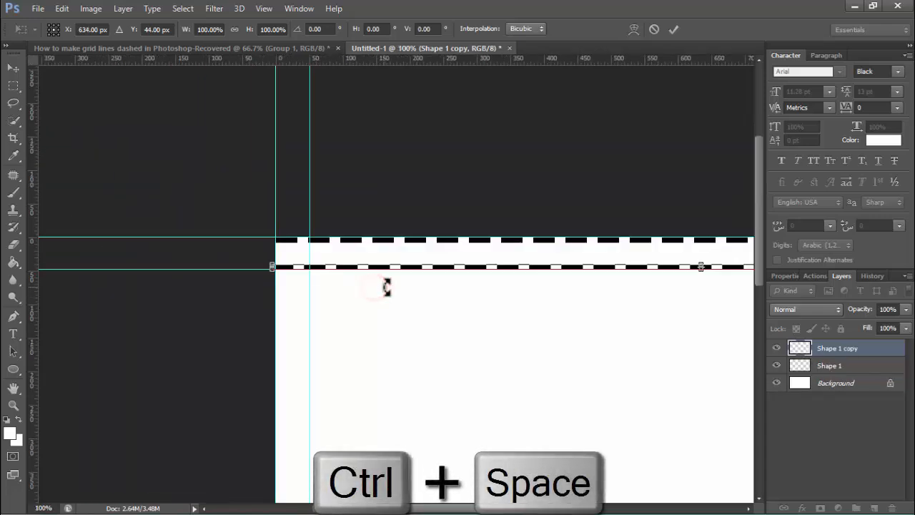
pyautogui.keyDown('ctrl'); pyautogui.click(385, 286); pyautogui.keyUp('ctrl')
pyautogui.keyDown('ctrl'); pyautogui.click(386, 286); pyautogui.keyUp('ctrl')
pyautogui.moveTo(370, 232); pyautogui.dragTo(373, 249)
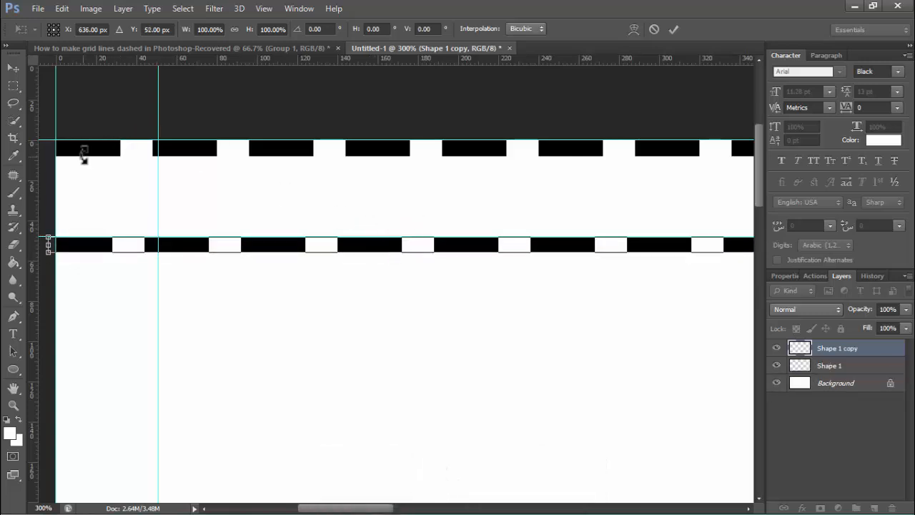
pyautogui.keyDown('alt'); pyautogui.click(342, 281); pyautogui.keyUp('alt')
pyautogui.keyDown('alt'); pyautogui.click(343, 281); pyautogui.keyUp('alt')
pyautogui.keyDown('alt'); pyautogui.click(344, 287); pyautogui.keyUp('alt')
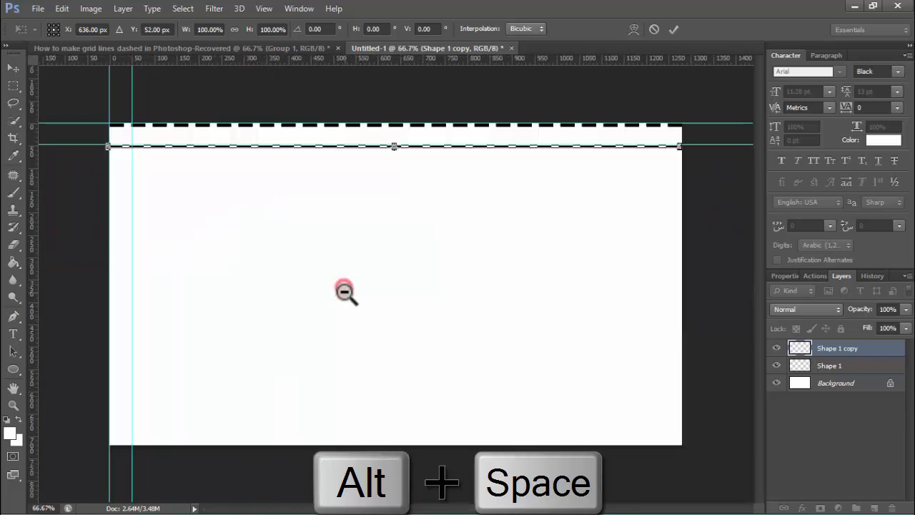
pyautogui.click(673, 30)
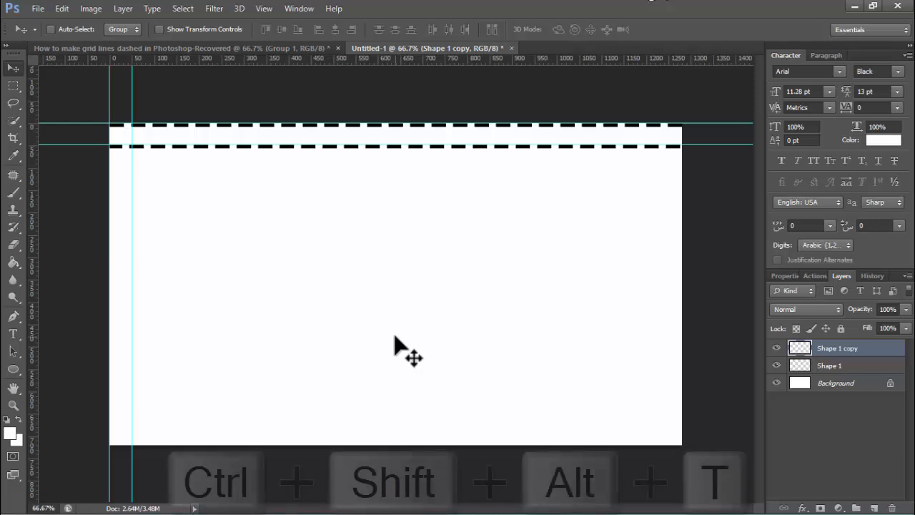
# - Repeat the duplicating transform 13 times to fill the canvas downwards with evenly spaced horizontal dashed lines
pyautogui.hotkey('ctrl', 'shift', 'alt', 't')
pyautogui.hotkey('ctrl', 'shift', 'alt', 't')
pyautogui.hotkey('ctrl', 'shift', 'alt', 't')
pyautogui.hotkey('ctrl', 'shift', 'alt', 't')
pyautogui.hotkey('ctrl', 'shift', 'alt', 't')
pyautogui.hotkey('ctrl', 'shift', 'alt', 't')
pyautogui.hotkey('ctrl', 'shift', 'alt', 't')
pyautogui.hotkey('ctrl', 'shift', 'alt', 't')
pyautogui.hotkey('ctrl', 'shift', 'alt', 't')
pyautogui.hotkey('ctrl', 'shift', 'alt', 't')
pyautogui.hotkey('ctrl', 'shift', 'alt', 't')
pyautogui.hotkey('ctrl', 'shift', 'alt', 't')
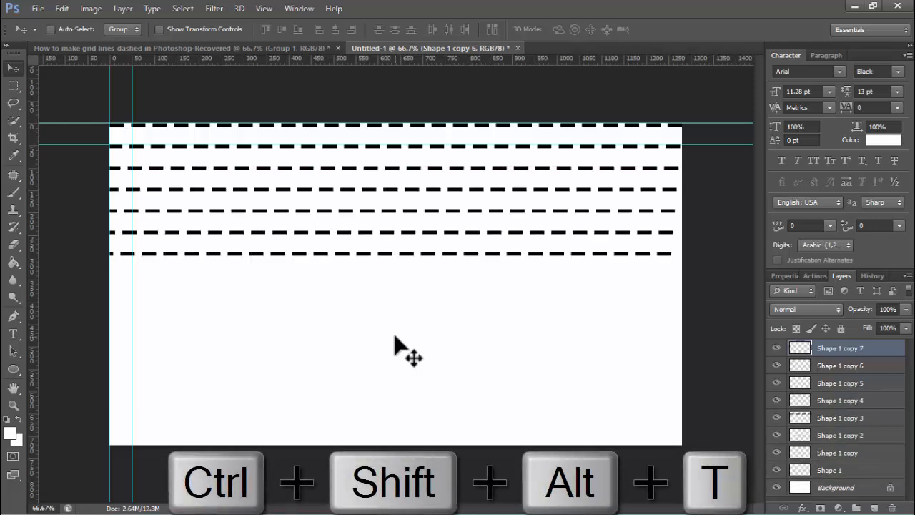
pyautogui.hotkey('ctrl', 'shift', 'alt', 't')
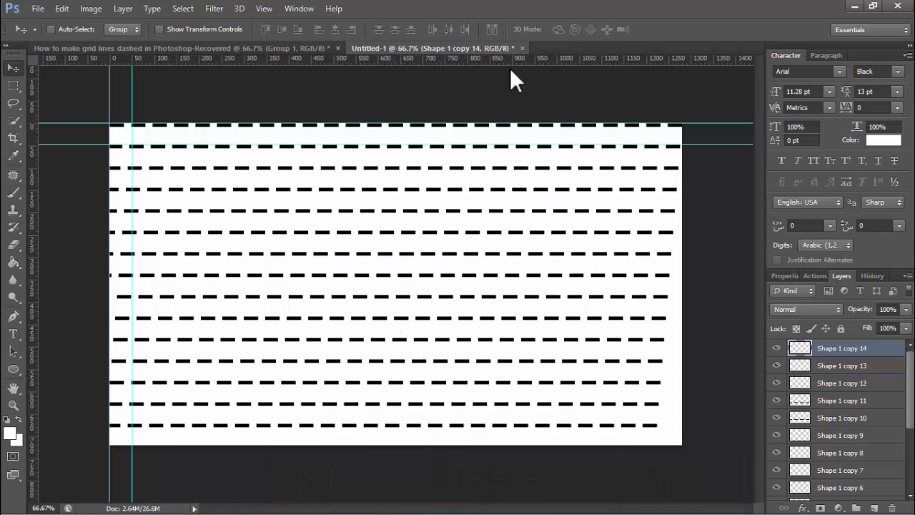
# - Group all the horizontal dashed line layers, from Shape 1 to Shape 1 copy 14
pyautogui.keyDown('ctrl'); pyautogui.click(106, 110); pyautogui.keyUp('ctrl')
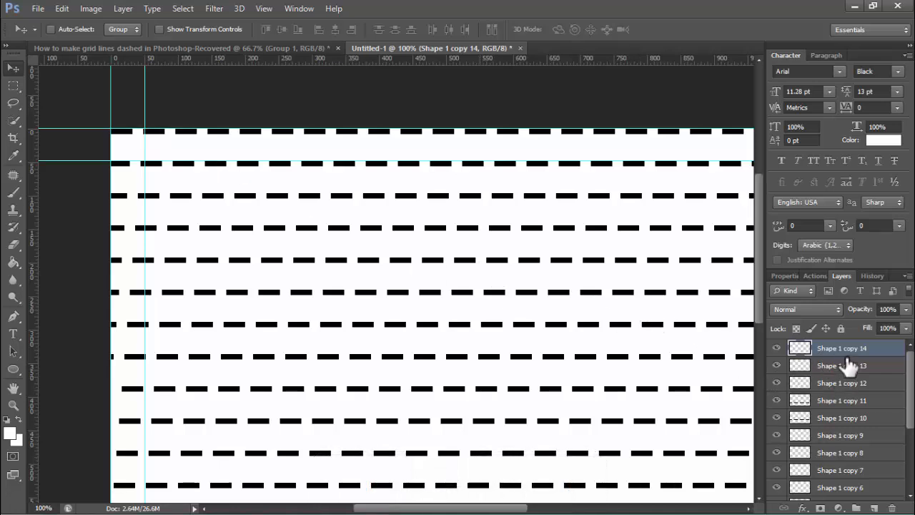
pyautogui.scroll(-3, 879, 427)
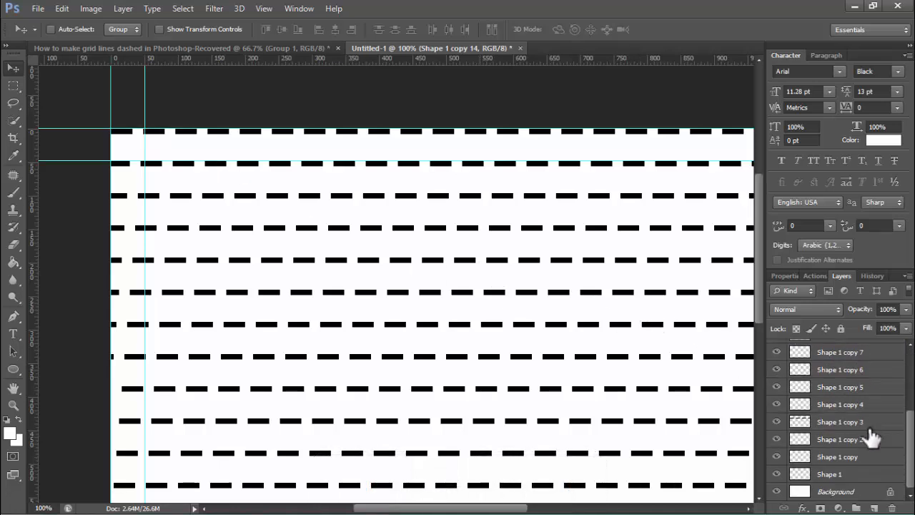
pyautogui.keyDown('shift'); pyautogui.click(838, 474); pyautogui.keyUp('shift')
pyautogui.hotkey('ctrl', 'g')
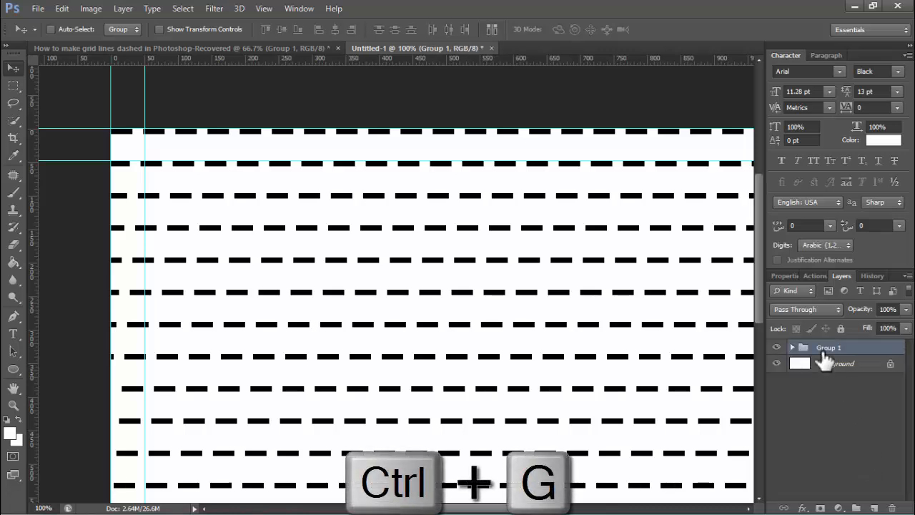
# - Add a new layer above the group and set the Pen tool's shape stroke to 1.33 pt with the dashed style
pyautogui.click(875, 507)
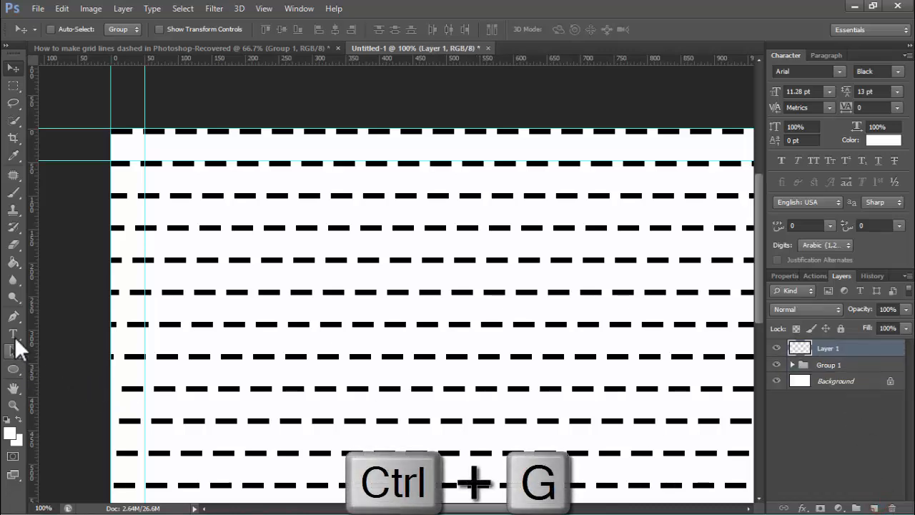
pyautogui.moveTo(12, 317); pyautogui.dragTo(47, 317)
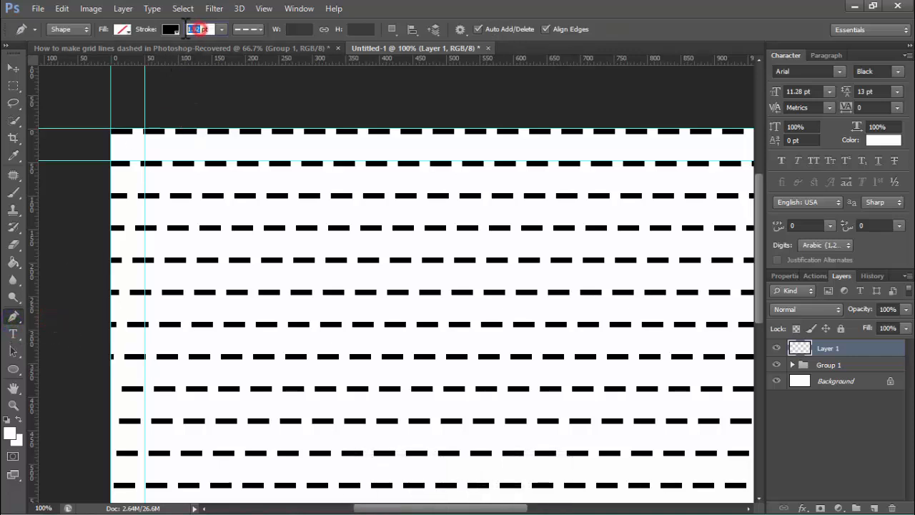
pyautogui.write('1')
pyautogui.press('Return')
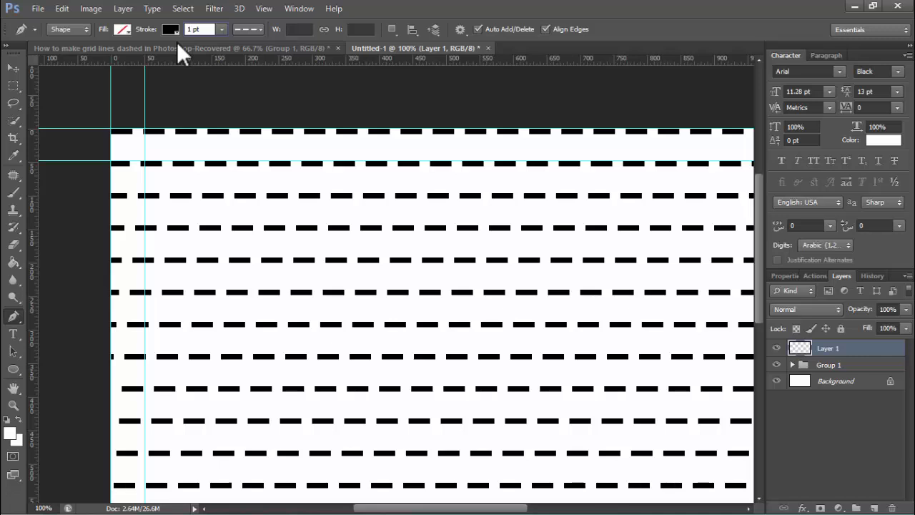
pyautogui.write('.33')
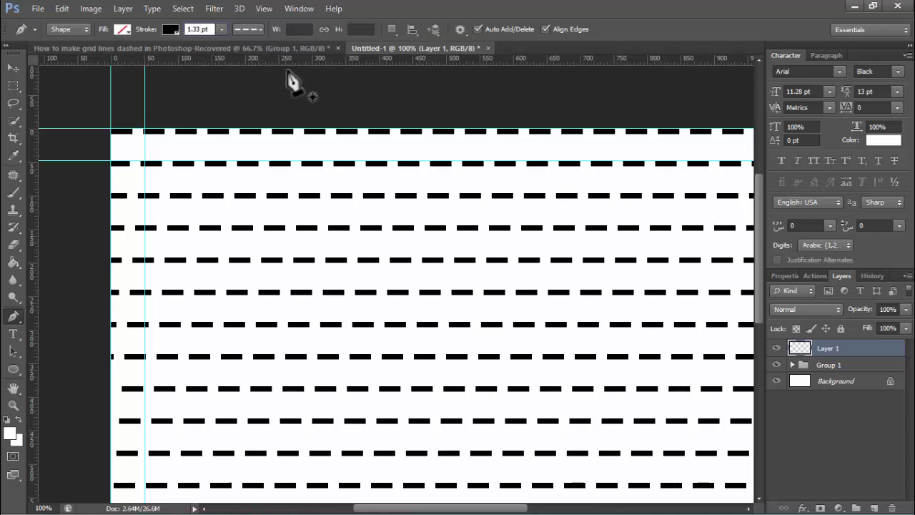
pyautogui.click(251, 30)
pyautogui.click(259, 96)
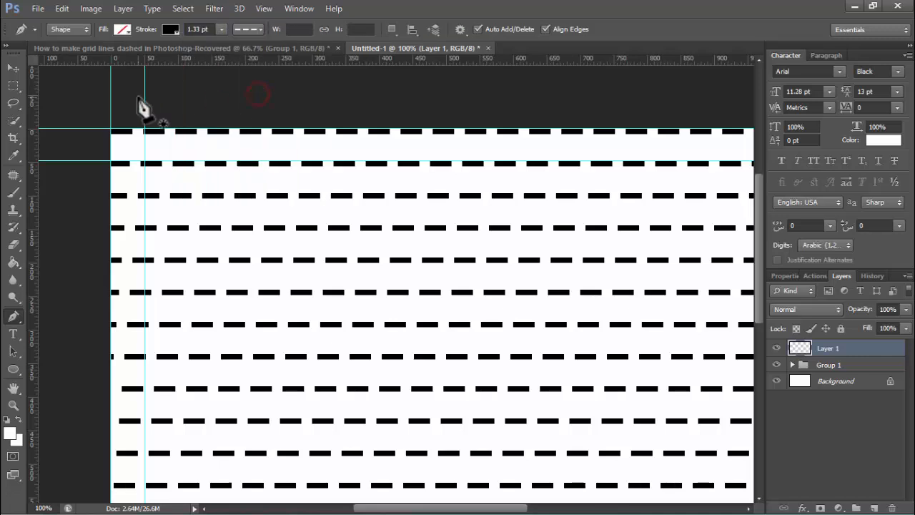
# - Draw a vertical dashed line about 722 px long down the canvas's left edge, from the top corner to the bottom corner
pyautogui.click(110, 128)
pyautogui.moveTo(133, 179); pyautogui.dragTo(204, 72)
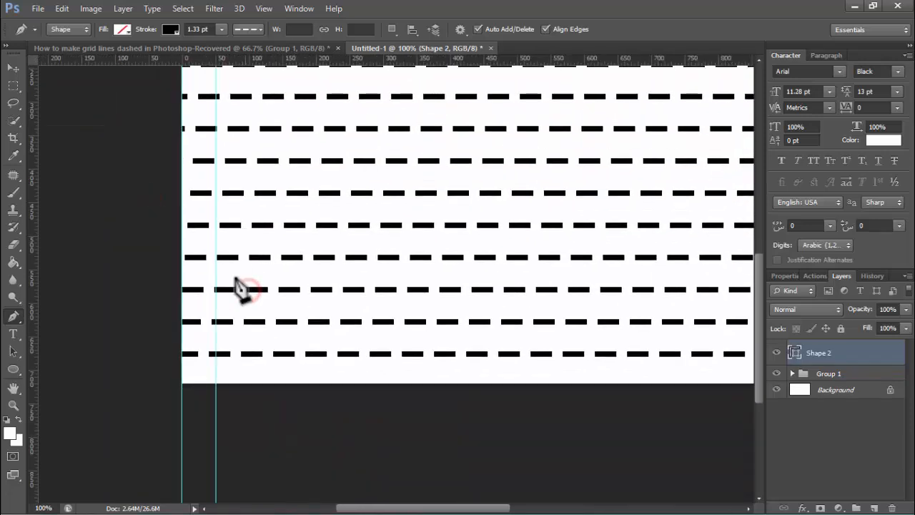
pyautogui.click(181, 386)
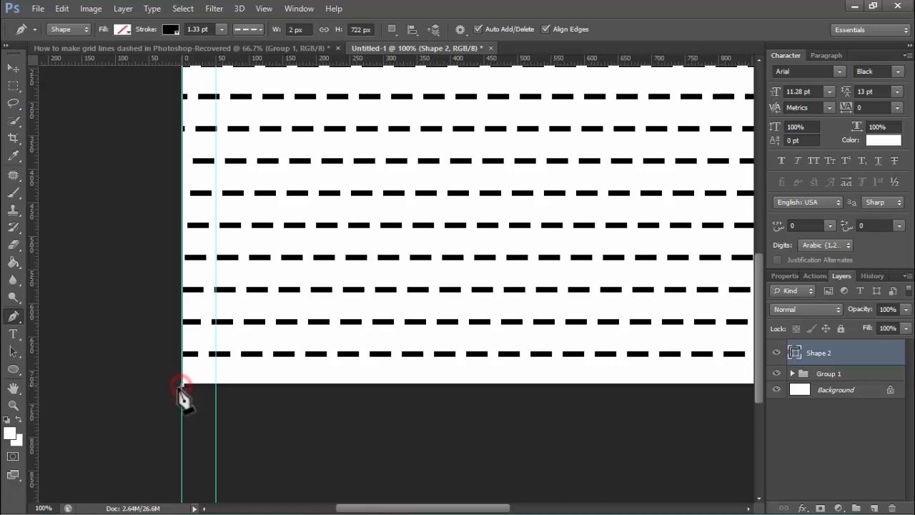
# - Examine the vertical dashed line along the canvas's left edge up close, including its top corner
pyautogui.hotkey('ctrl', 'space')
pyautogui.keyDown('ctrl'); pyautogui.click(186, 145); pyautogui.keyUp('ctrl')
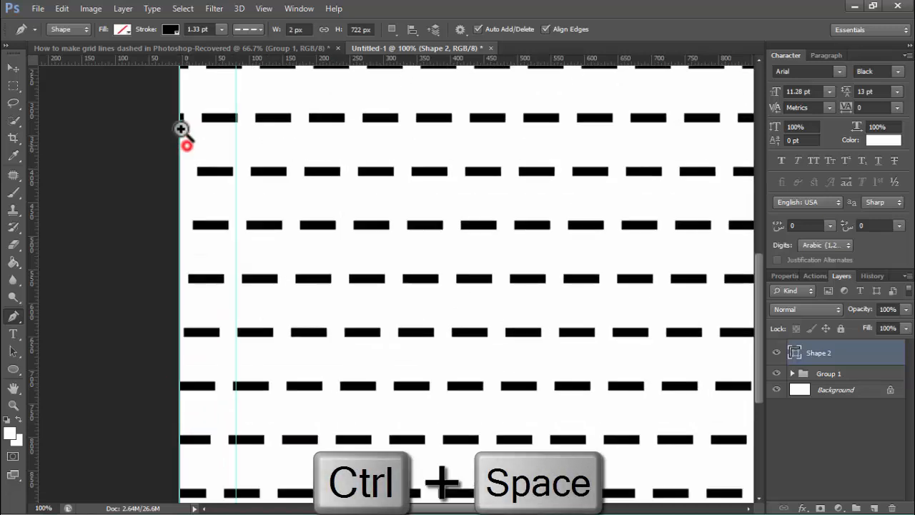
pyautogui.keyDown('ctrl'); pyautogui.click(184, 148); pyautogui.keyUp('ctrl')
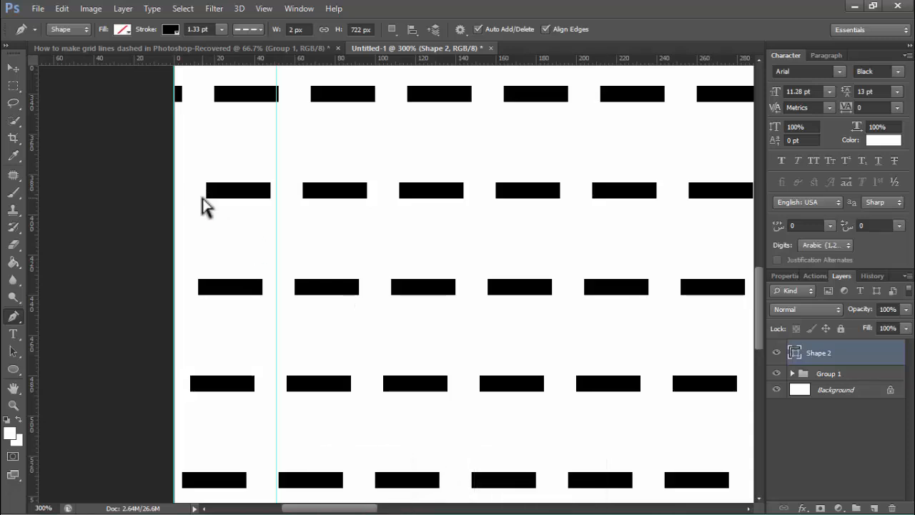
pyautogui.keyDown('ctrl'); pyautogui.click(203, 198); pyautogui.keyUp('ctrl')
pyautogui.keyDown('alt'); pyautogui.click(285, 234); pyautogui.keyUp('alt')
pyautogui.keyDown('alt'); pyautogui.click(286, 235); pyautogui.keyUp('alt')
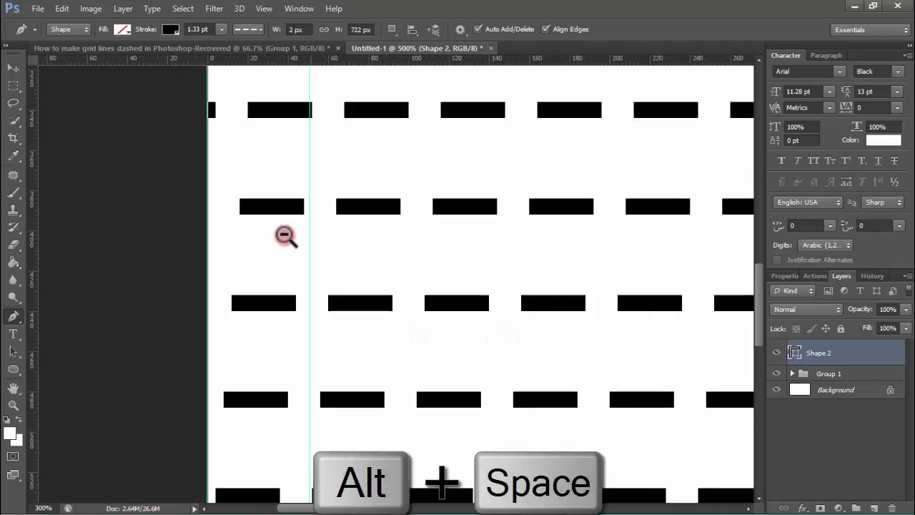
pyautogui.keyDown('alt'); pyautogui.click(286, 233); pyautogui.keyUp('alt')
pyautogui.keyDown('alt'); pyautogui.click(284, 230); pyautogui.keyUp('alt')
pyautogui.click(13, 68)
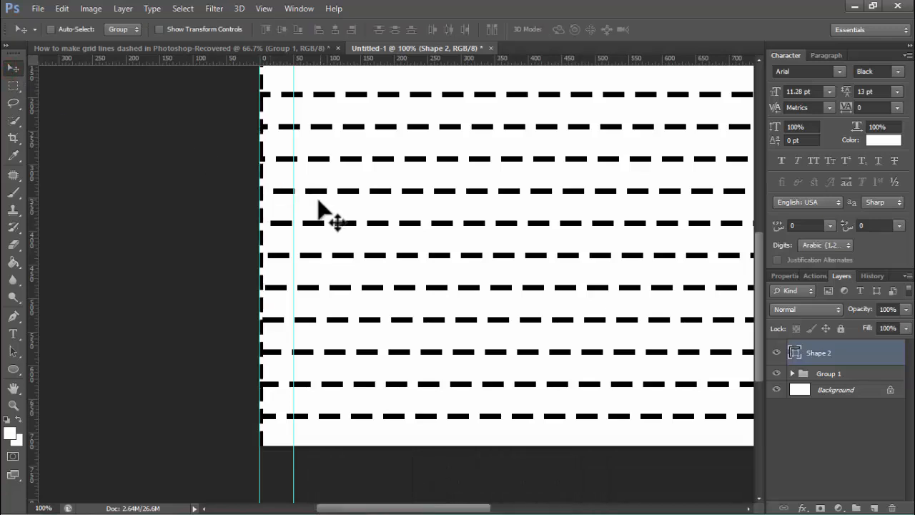
pyautogui.hotkey('ctrl', 'space')
pyautogui.click(272, 119)
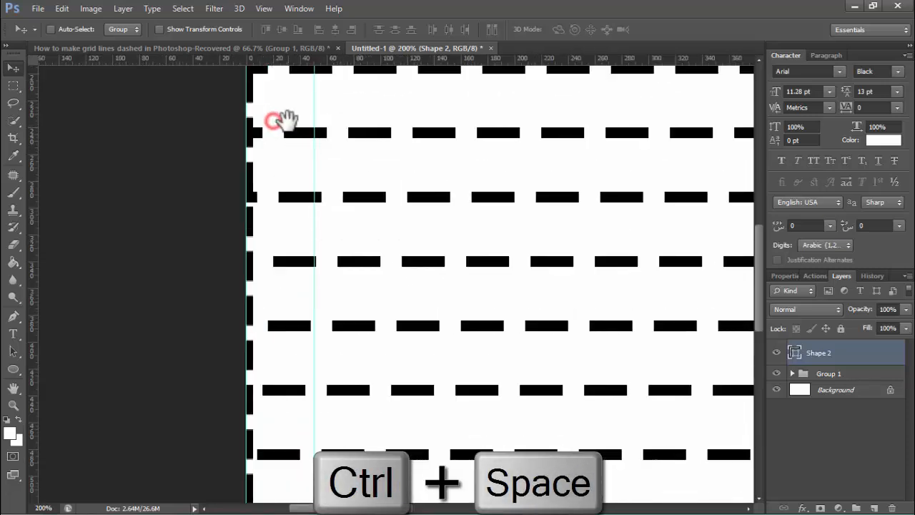
pyautogui.moveTo(286, 120); pyautogui.dragTo(298, 281)
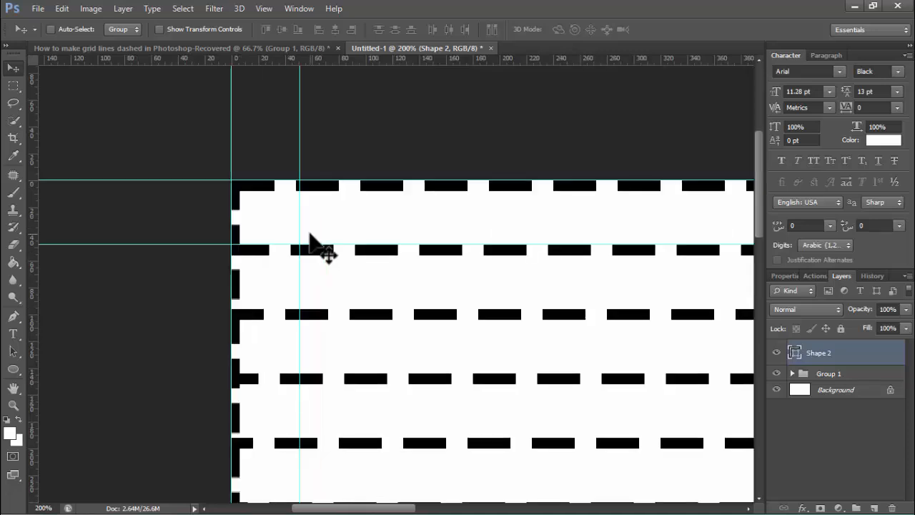
# - Convert the Shape 2 layer to a smart object and rasterize it
pyautogui.rightClick(815, 350)
pyautogui.click(604, 166)
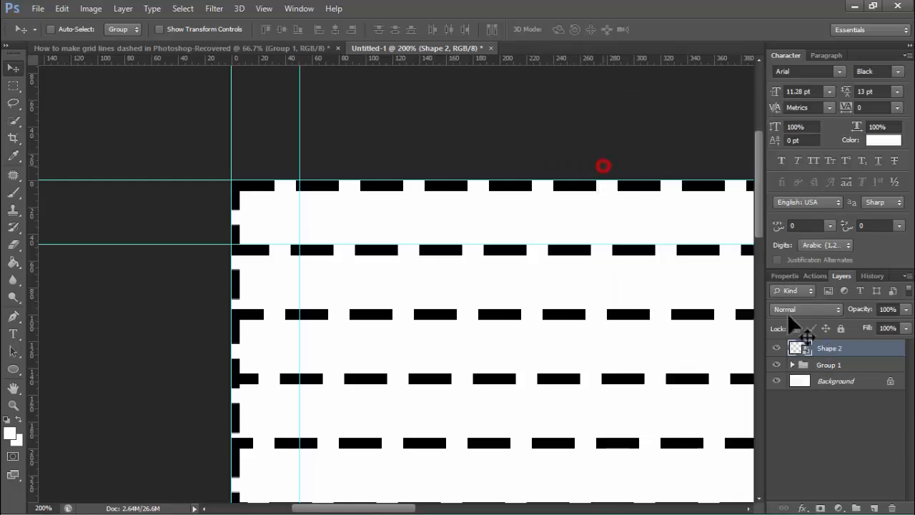
pyautogui.rightClick(817, 354)
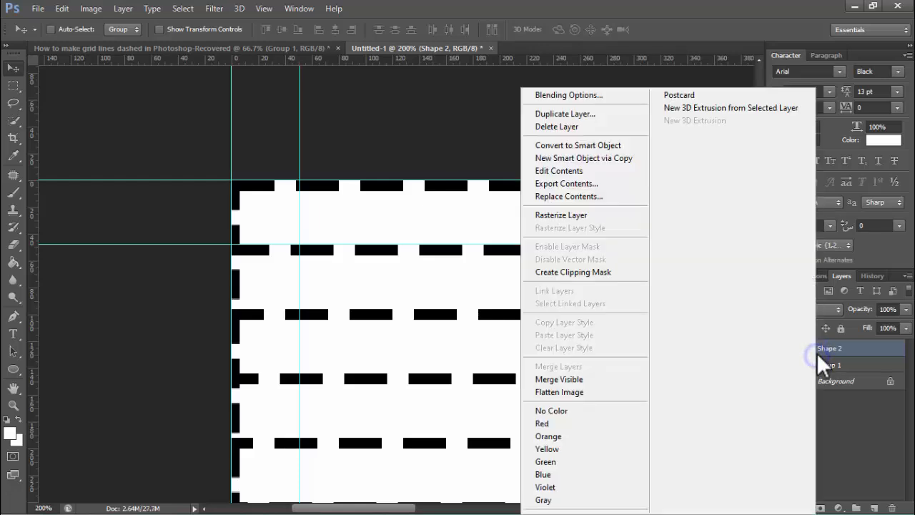
pyautogui.click(600, 217)
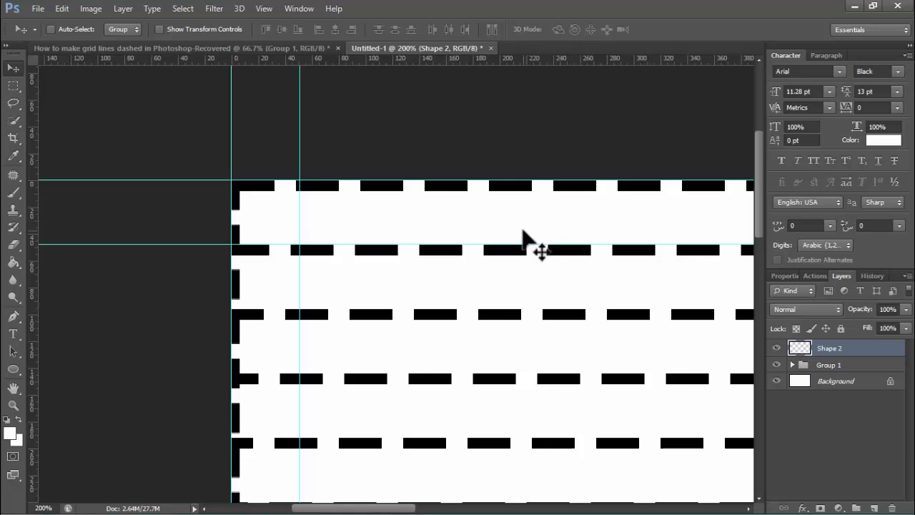
# - Duplicate the vertical dashed line with Free Transform and move the copy to about X 54 px, along the second vertical guide
pyautogui.hotkey('ctrl', 'alt', 't')
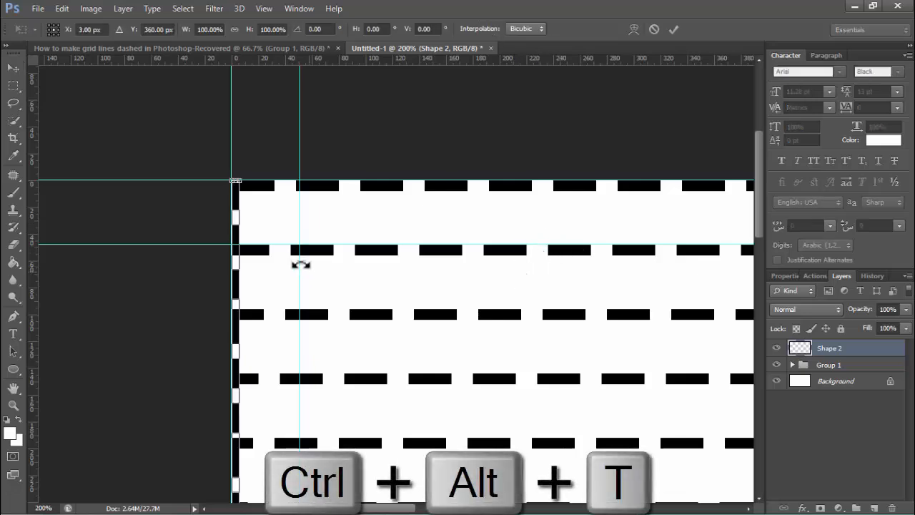
pyautogui.moveTo(236, 241); pyautogui.dragTo(303, 240)
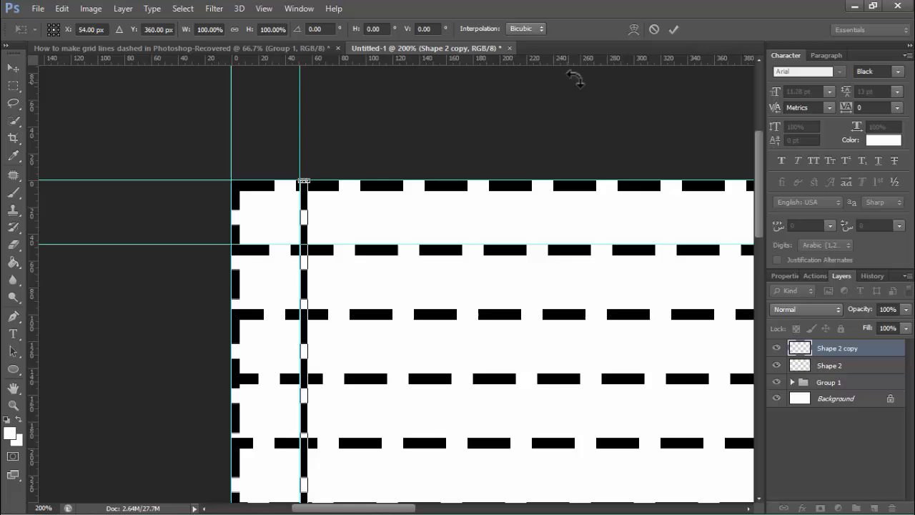
pyautogui.click(675, 29)
# - Repeat the duplicating transform 24 times to spread vertical dashed lines evenly across to the canvas's right edge
pyautogui.hotkey('alt', 'space')
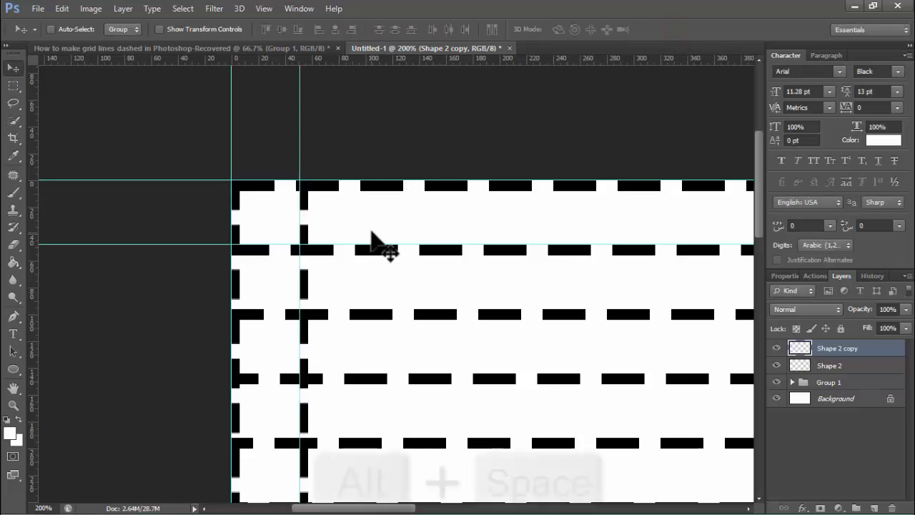
pyautogui.keyDown('alt'); pyautogui.click(427, 288); pyautogui.keyUp('alt')
pyautogui.keyDown('alt'); pyautogui.click(427, 287); pyautogui.keyUp('alt')
pyautogui.keyDown('alt'); pyautogui.click(426, 288); pyautogui.keyUp('alt')
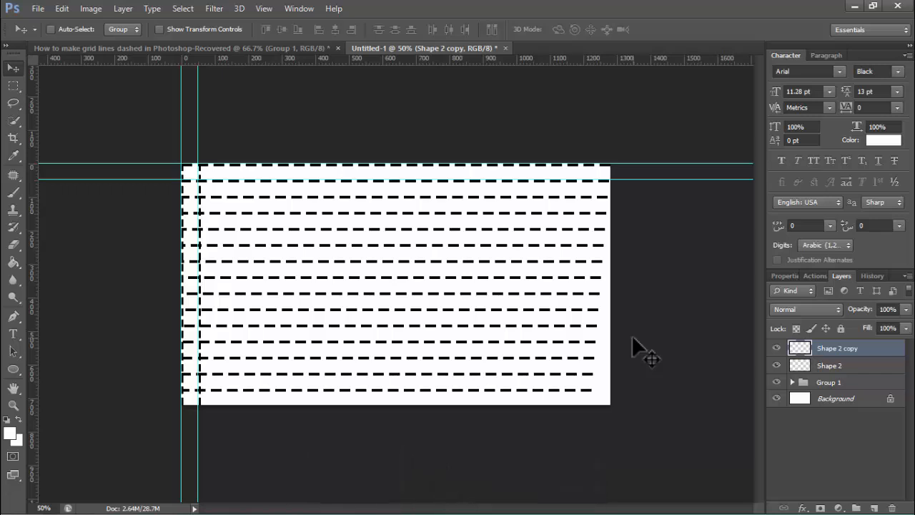
pyautogui.hotkey('ctrl', 'shift', 'alt', 't')
pyautogui.hotkey('ctrl', 'shift', 'alt', 't')
pyautogui.hotkey('ctrl', 'shift', 'alt', 't')
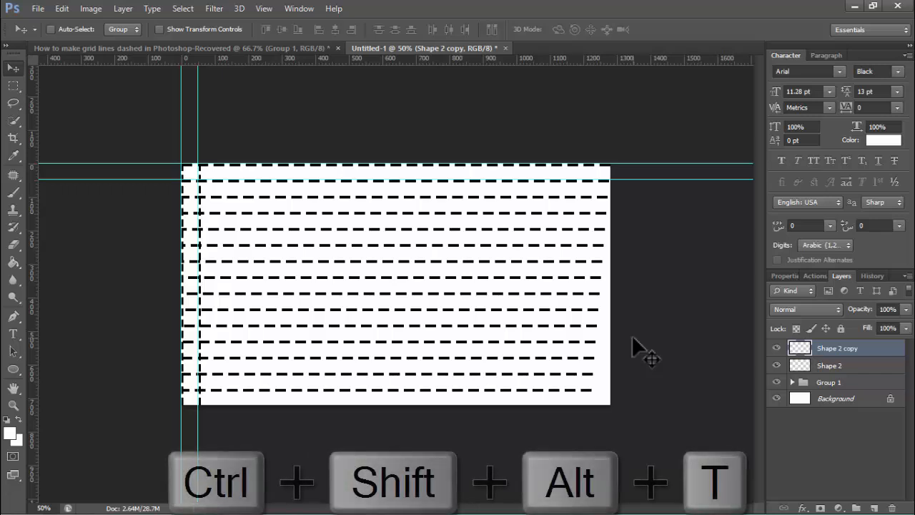
pyautogui.hotkey('ctrl', 'shift', 'alt', 't')
pyautogui.hotkey('ctrl', 'shift', 'alt', 't')
pyautogui.hotkey('ctrl', 'shift', 'alt', 't')
pyautogui.hotkey('ctrl', 'shift', 'alt', 't')
pyautogui.hotkey('ctrl', 'shift', 'alt', 't')
pyautogui.hotkey('ctrl', 'shift', 'alt', 't')
pyautogui.hotkey('ctrl', 'shift', 'alt', 't')
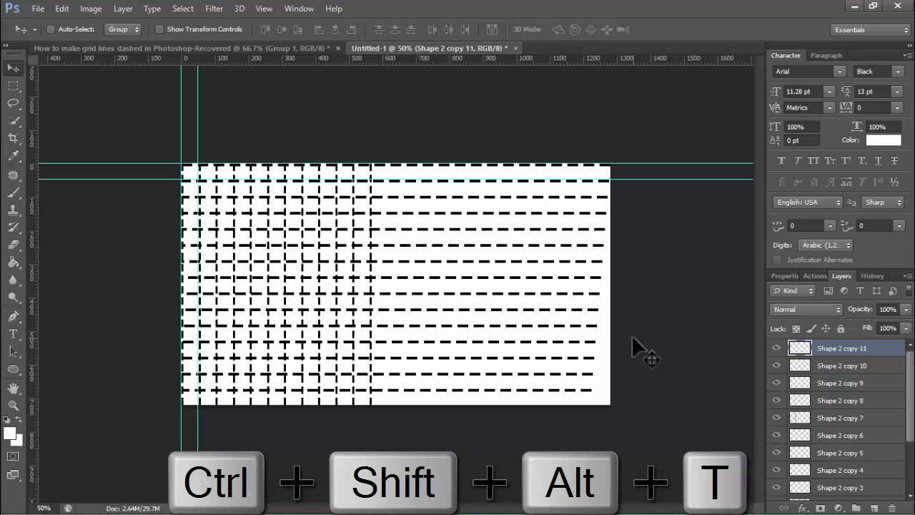
pyautogui.hotkey('ctrl', 'shift', 'alt', 't')
pyautogui.hotkey('ctrl', 'shift', 'alt', 't')
pyautogui.hotkey('ctrl', 'shift', 'alt', 't')
pyautogui.hotkey('ctrl', 'shift', 'alt', 't')
pyautogui.hotkey('ctrl', 'shift', 'alt', 't')
pyautogui.hotkey('ctrl', 'shift', 'alt', 't')
pyautogui.hotkey('ctrl', 'shift', 'alt', 't')
pyautogui.hotkey('ctrl', 'shift', 'alt', 't')
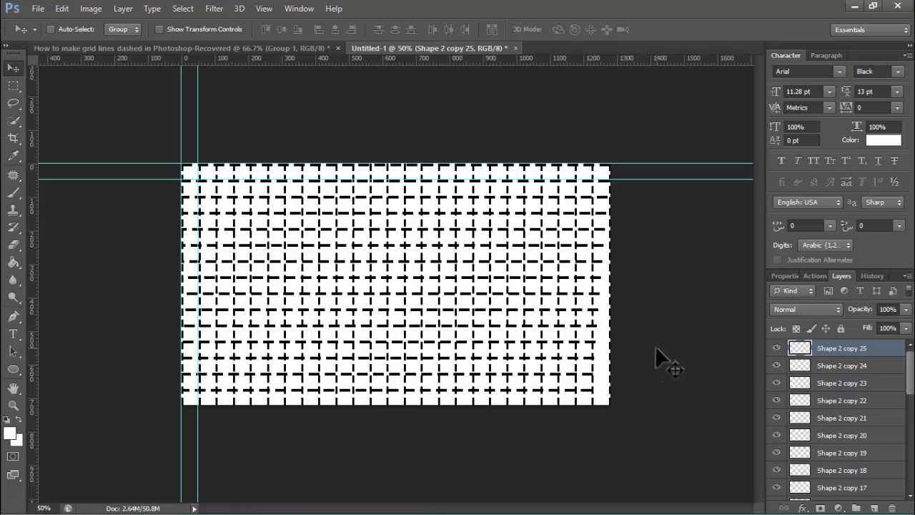
# - Clear any selection and hide the guides over the dashed grid
pyautogui.hotkey('ctrl', 'd')
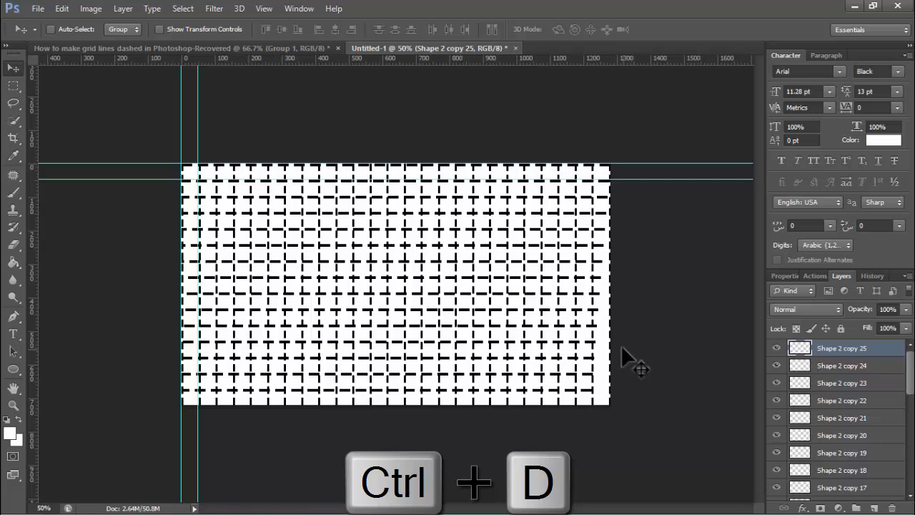
pyautogui.hotkey('ctrl', 'h')
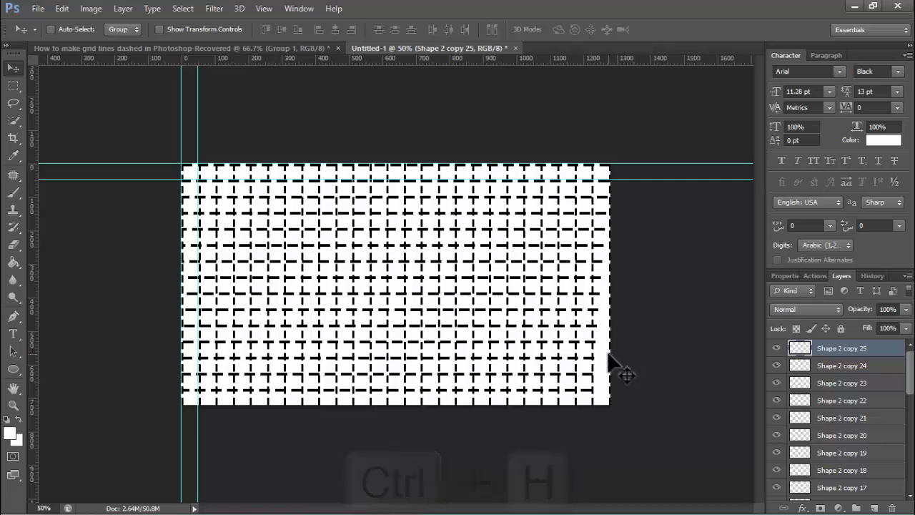
pyautogui.hotkey('ctrl', 'space')
pyautogui.click(265, 203)
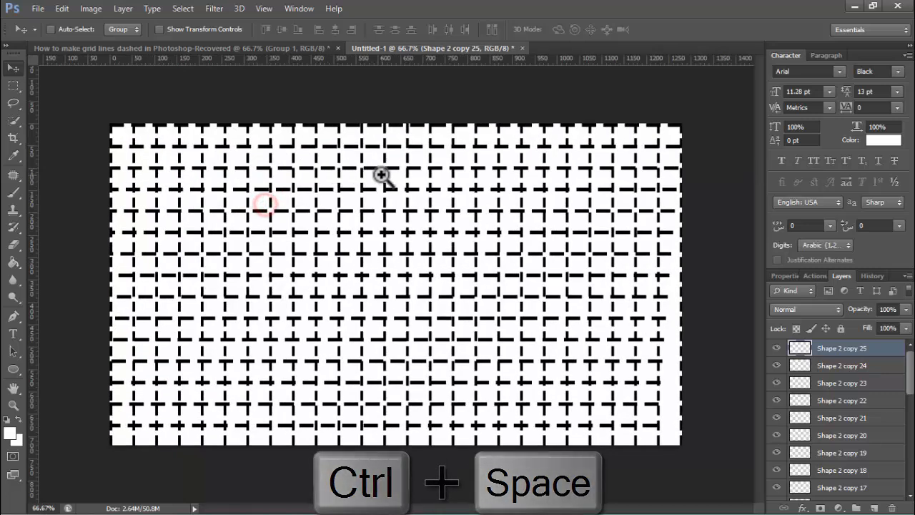
pyautogui.click(396, 211)
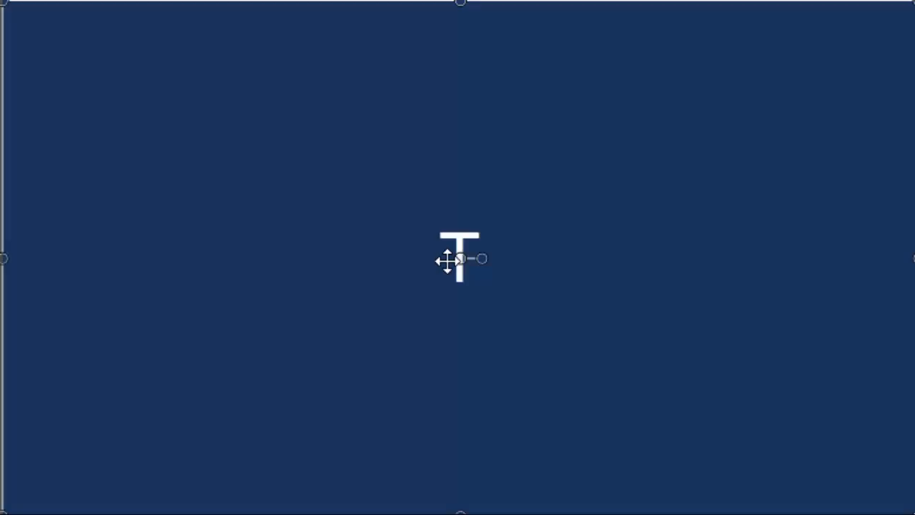